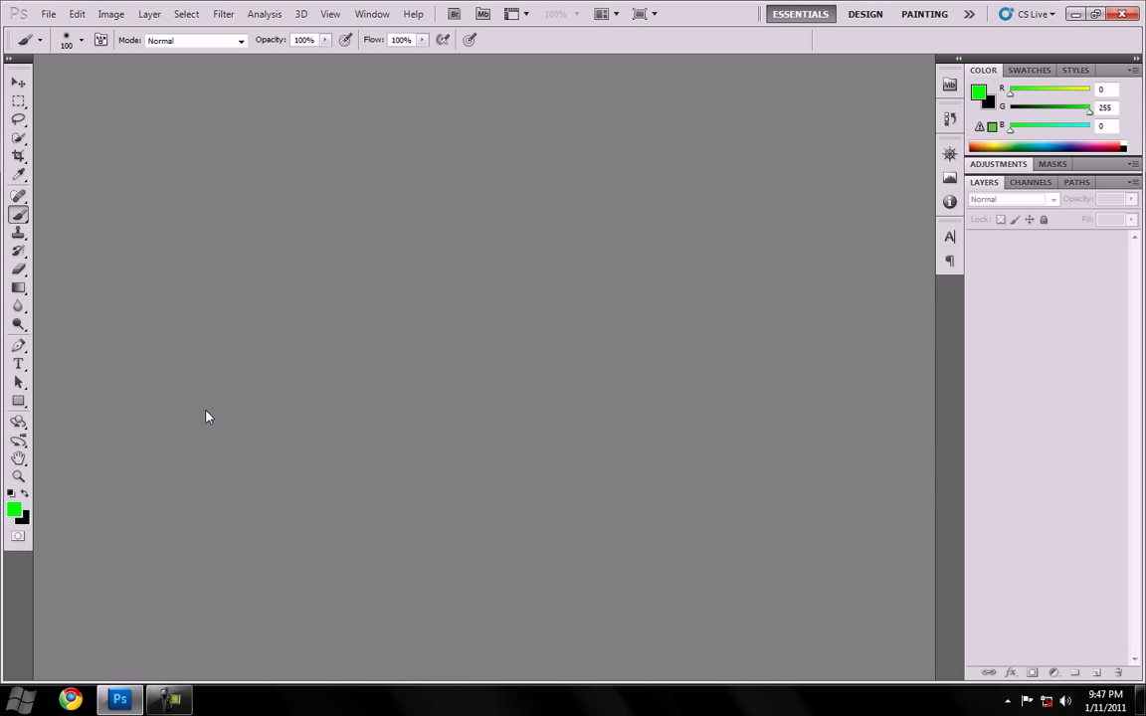
Step: Set the foreground colour to white (ffffff) and select the Brush tool
{"action": "left_click", "coordinate": [14, 510]}
{"action": "left_click_drag", "start_coordinate": [408, 225], "coordinate": [368, 176]}
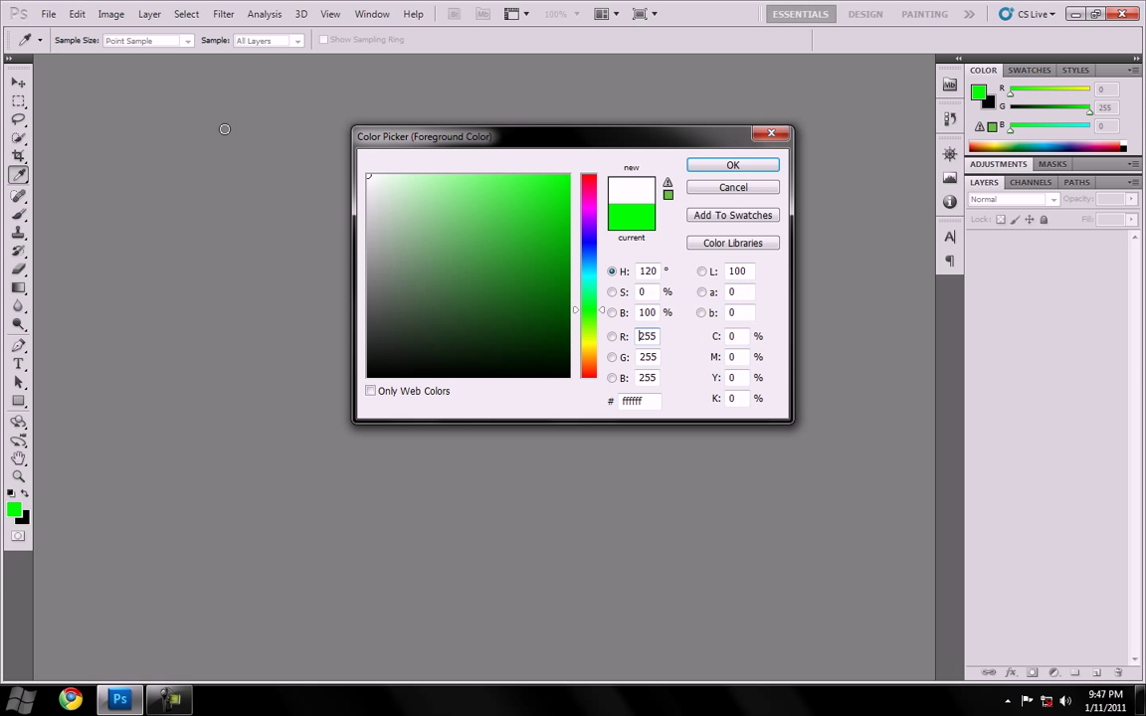
{"action": "left_click", "coordinate": [732, 165]}
{"action": "left_click", "coordinate": [18, 213]}
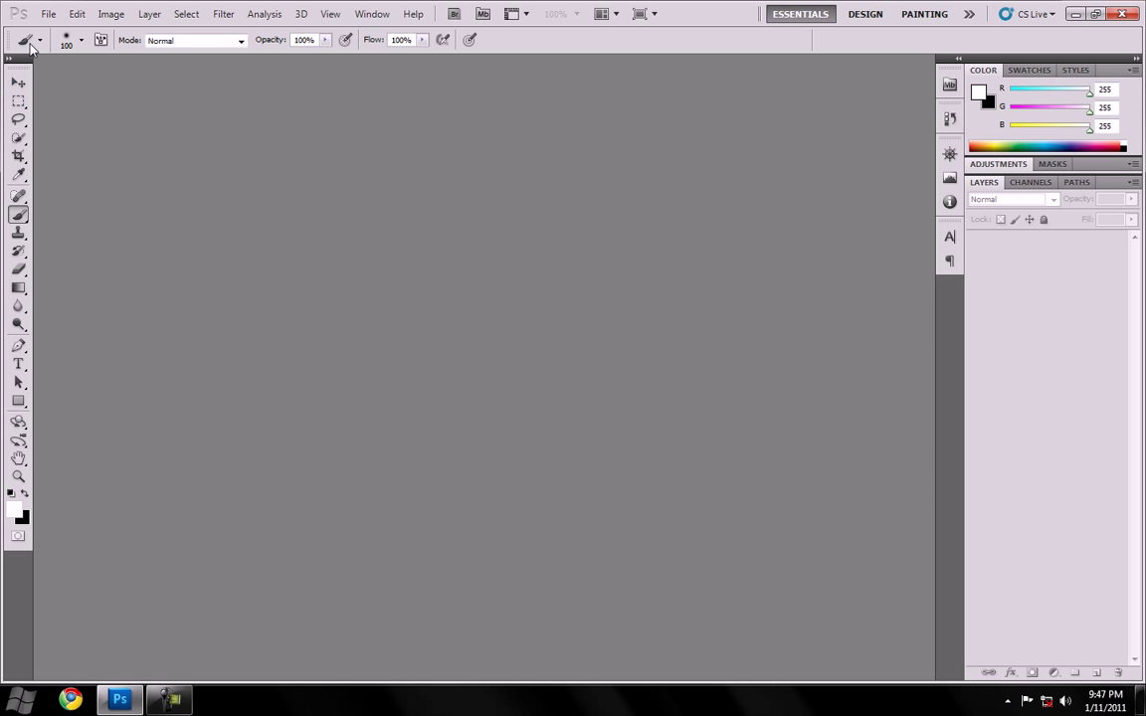
Step: Create a new document via File > New, keeping 1440 × 900 px, 72 ppi, RGB, White background
{"action": "left_click", "coordinate": [47, 15]}
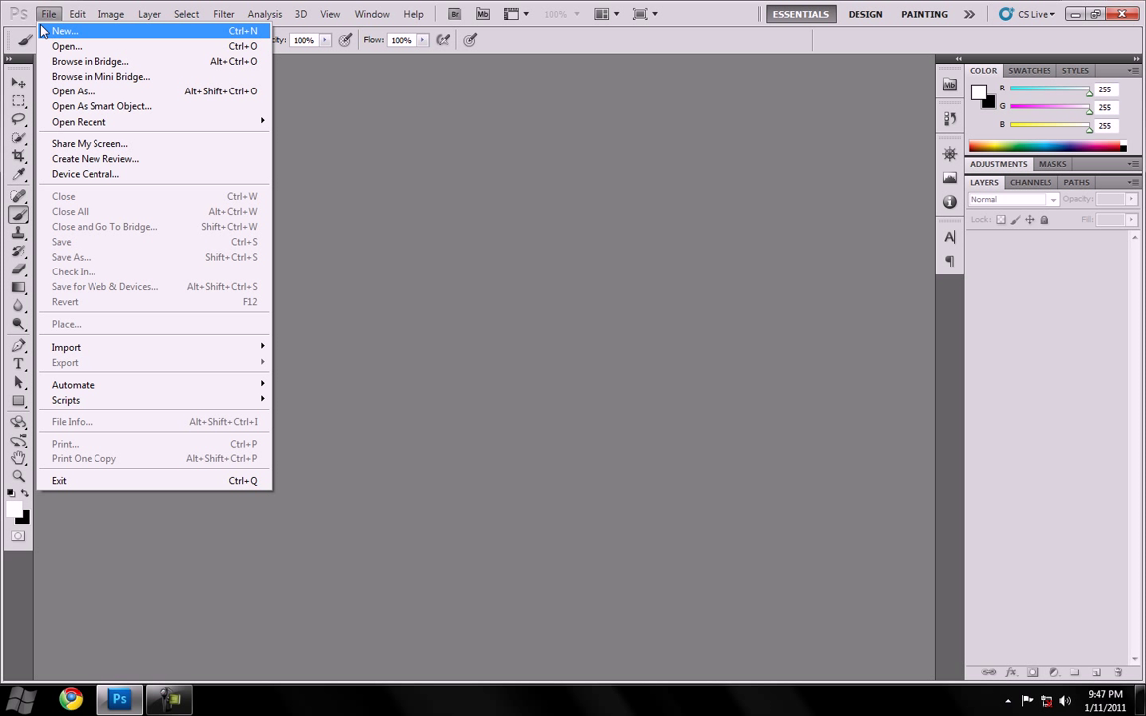
{"action": "left_click", "coordinate": [49, 31]}
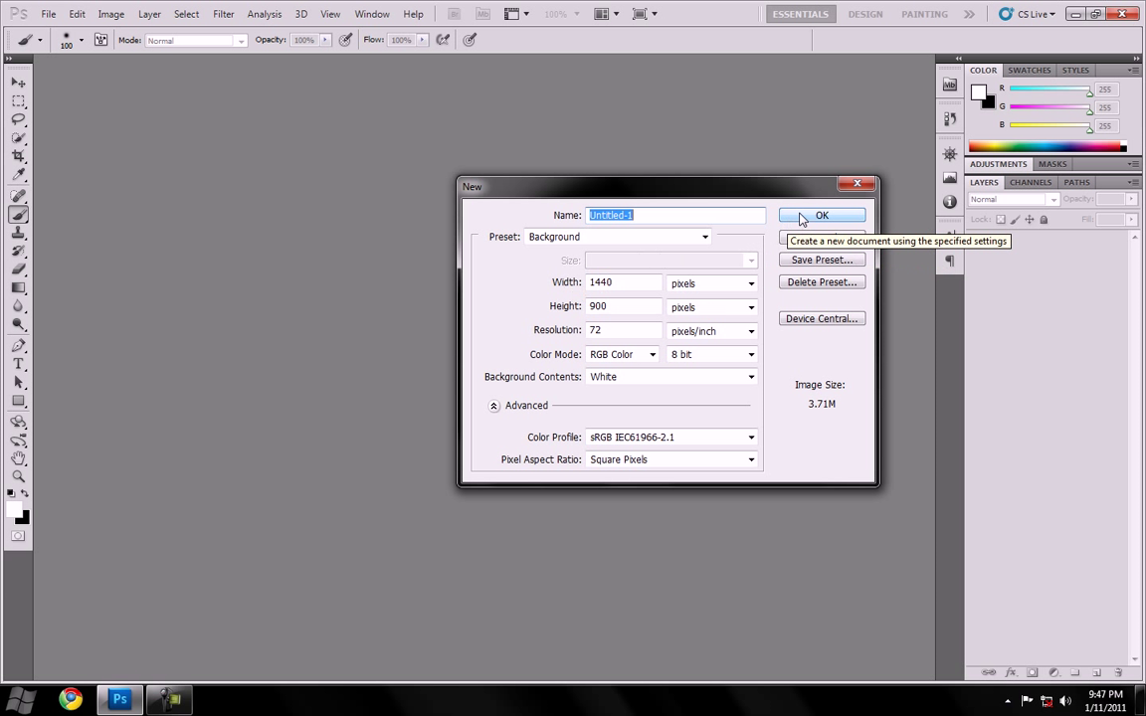
{"action": "left_click", "coordinate": [808, 214]}
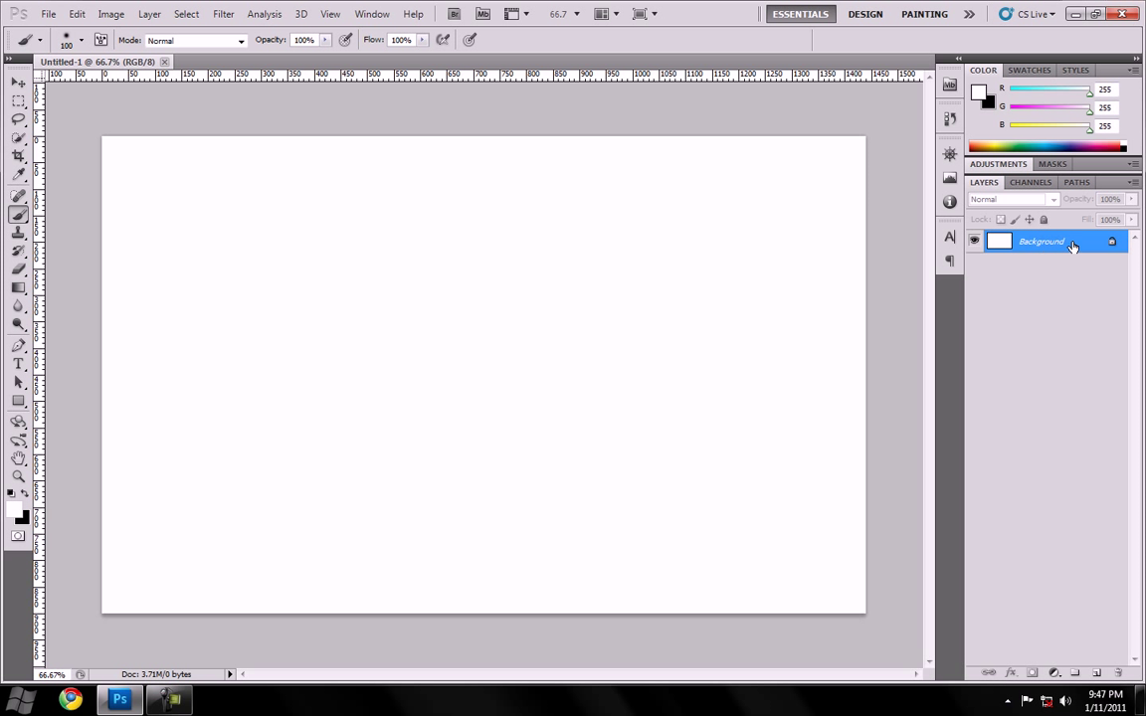
Step: Convert the Background into Layer 0 and fill it with Black using Edit > Fill
{"action": "double_click", "coordinate": [1073, 245]}
{"action": "left_click", "coordinate": [694, 223]}
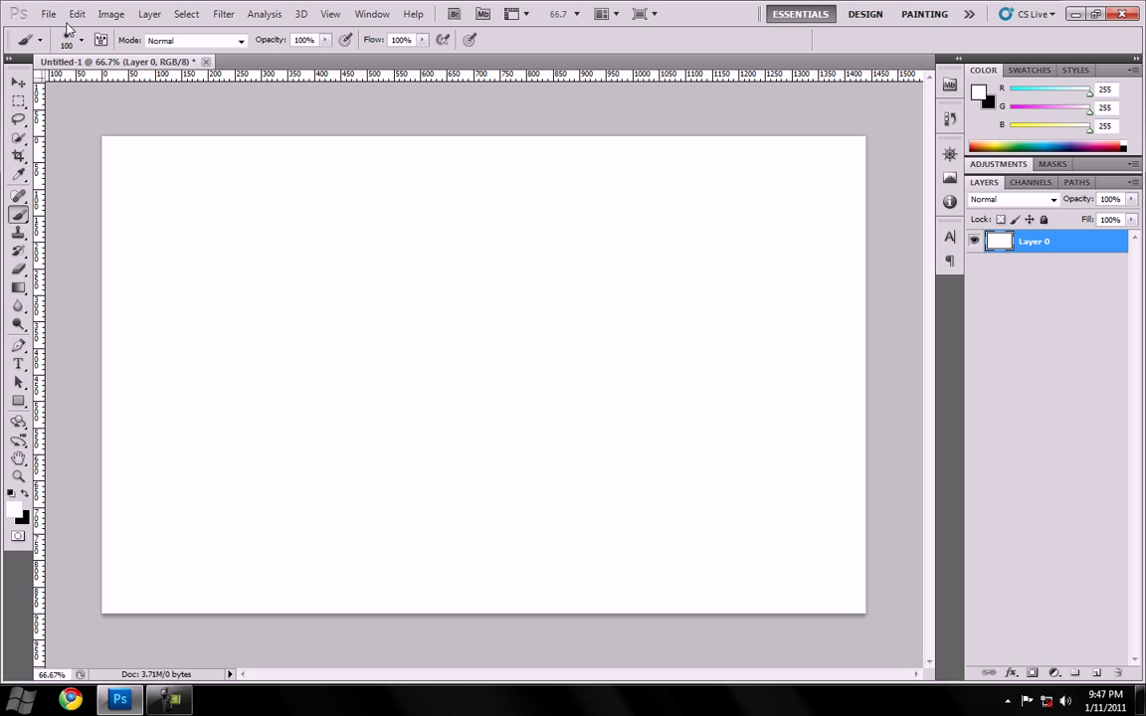
{"action": "left_click", "coordinate": [77, 14]}
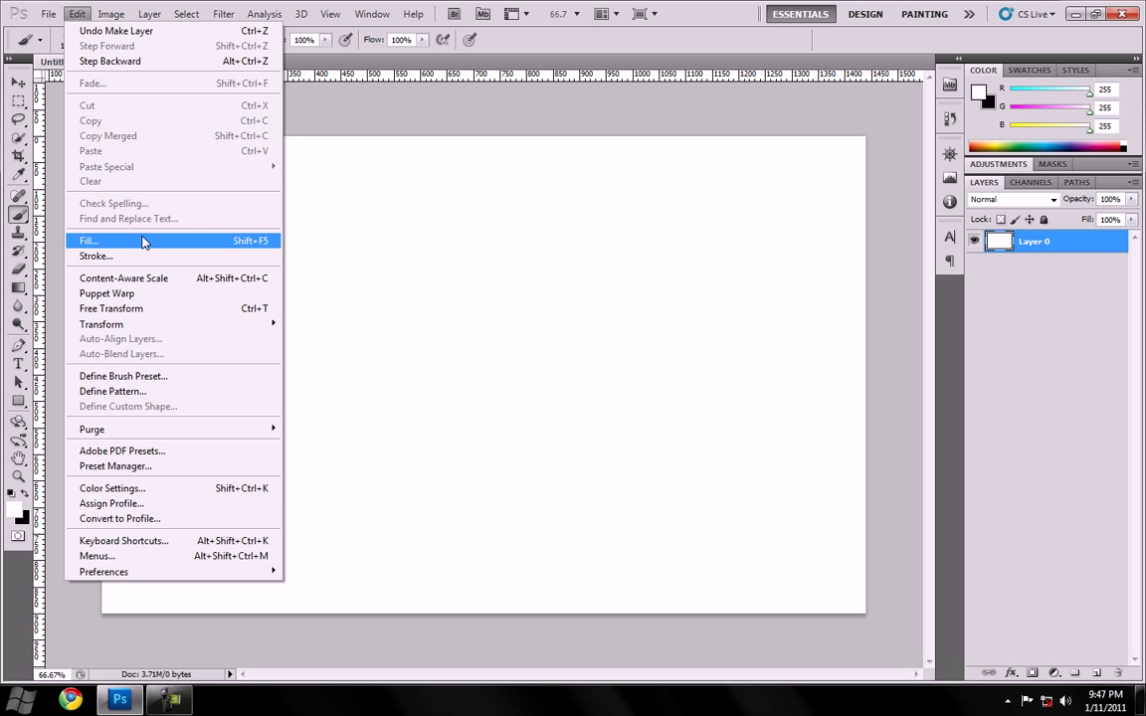
{"action": "left_click", "coordinate": [90, 240]}
{"action": "left_click", "coordinate": [587, 216]}
{"action": "left_click", "coordinate": [562, 334]}
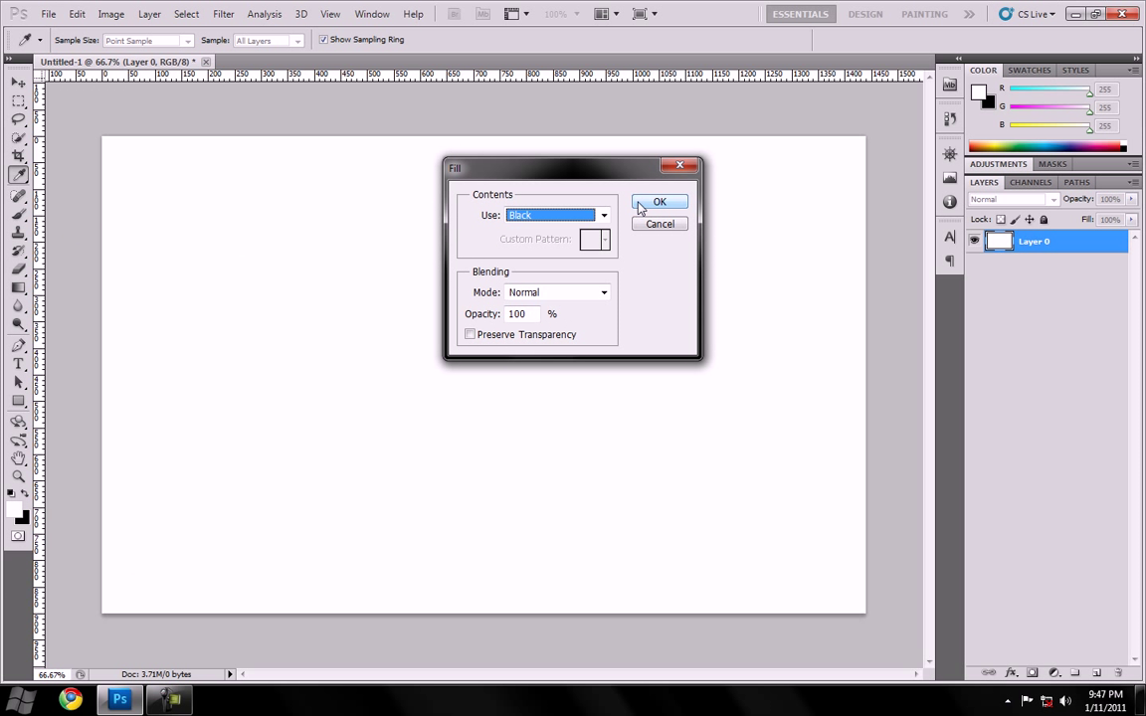
{"action": "left_click", "coordinate": [640, 206]}
{"action": "key", "text": "b"}
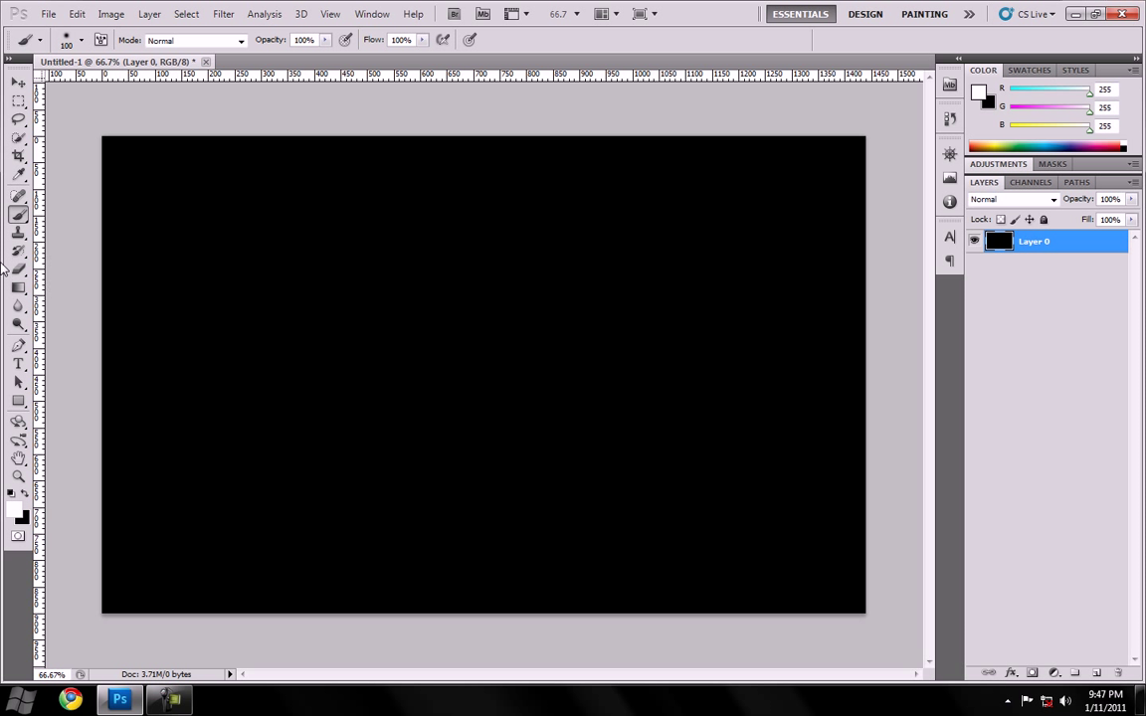
Step: Type 'iScopezYou' left of centre in Birth of a Hero at 72 pt
{"action": "left_click", "coordinate": [17, 364]}
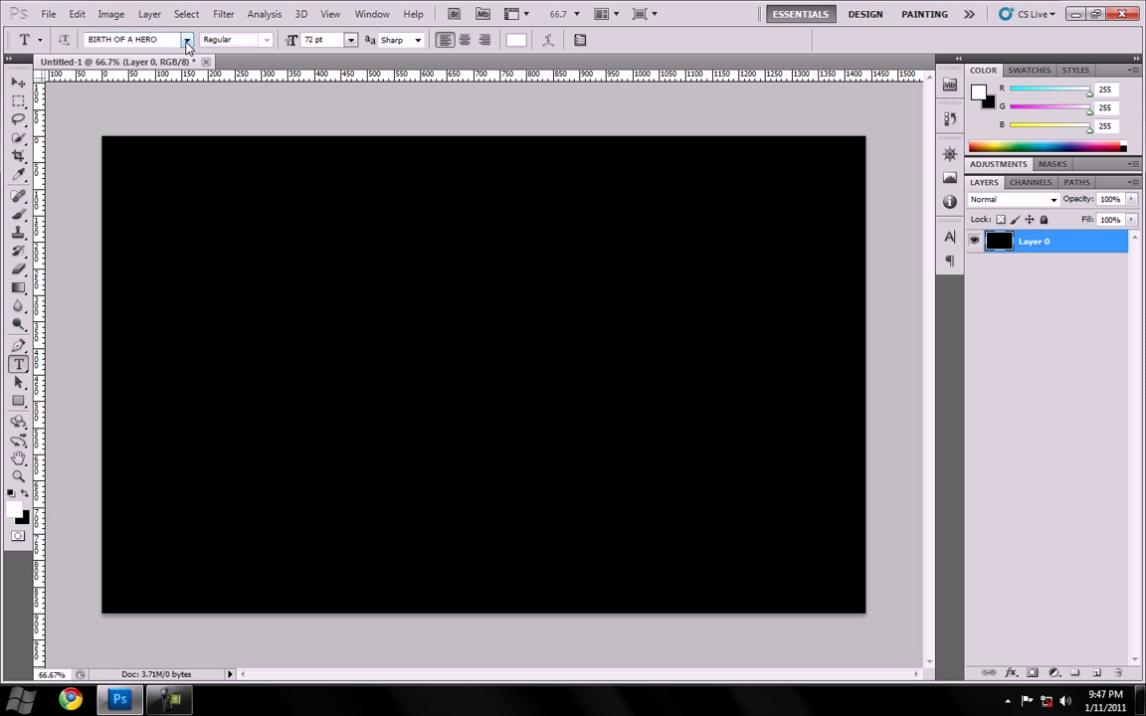
{"action": "left_click", "coordinate": [351, 40]}
{"action": "left_click", "coordinate": [353, 41]}
{"action": "left_click", "coordinate": [351, 41]}
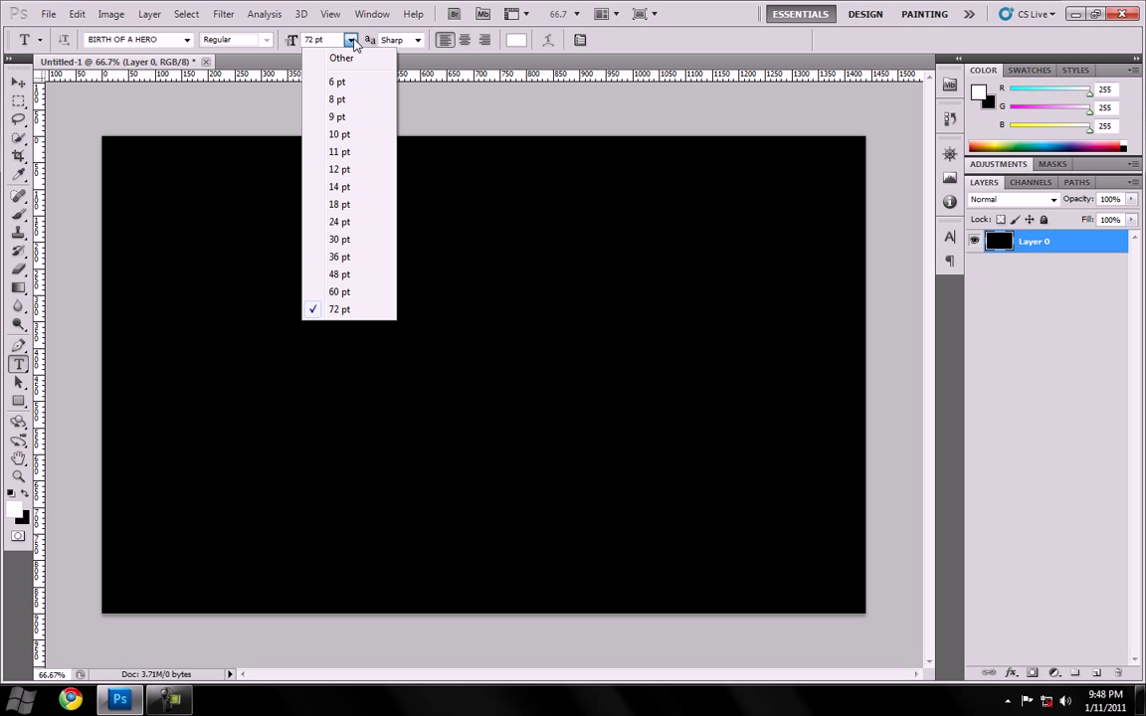
{"action": "left_click", "coordinate": [353, 42]}
{"action": "left_click", "coordinate": [344, 388]}
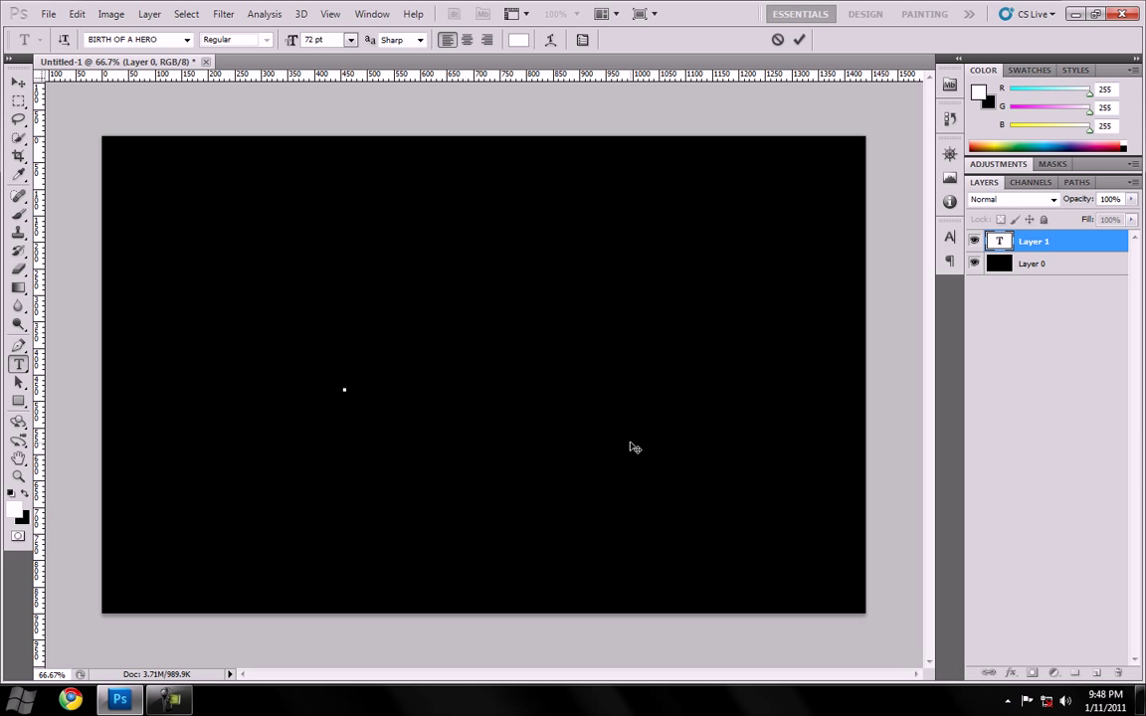
{"action": "type", "text": "iScopezYou"}
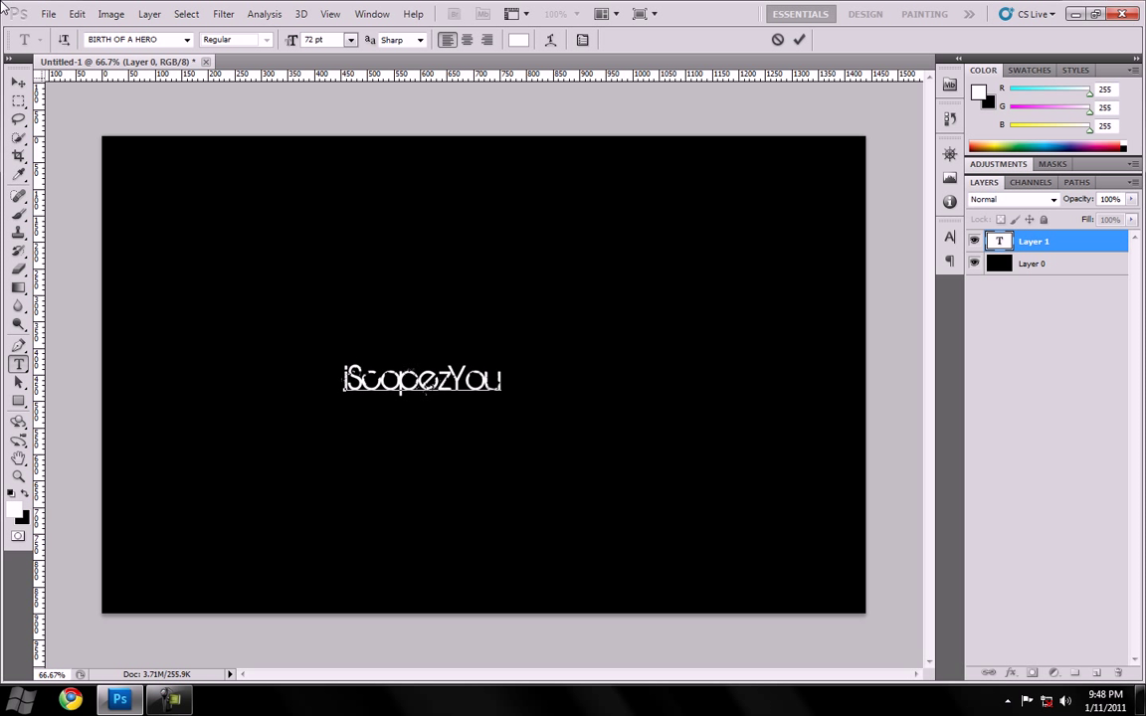
Step: Move the text toward the centre and free-transform it to about 250% × 285%
{"action": "left_click", "coordinate": [18, 81]}
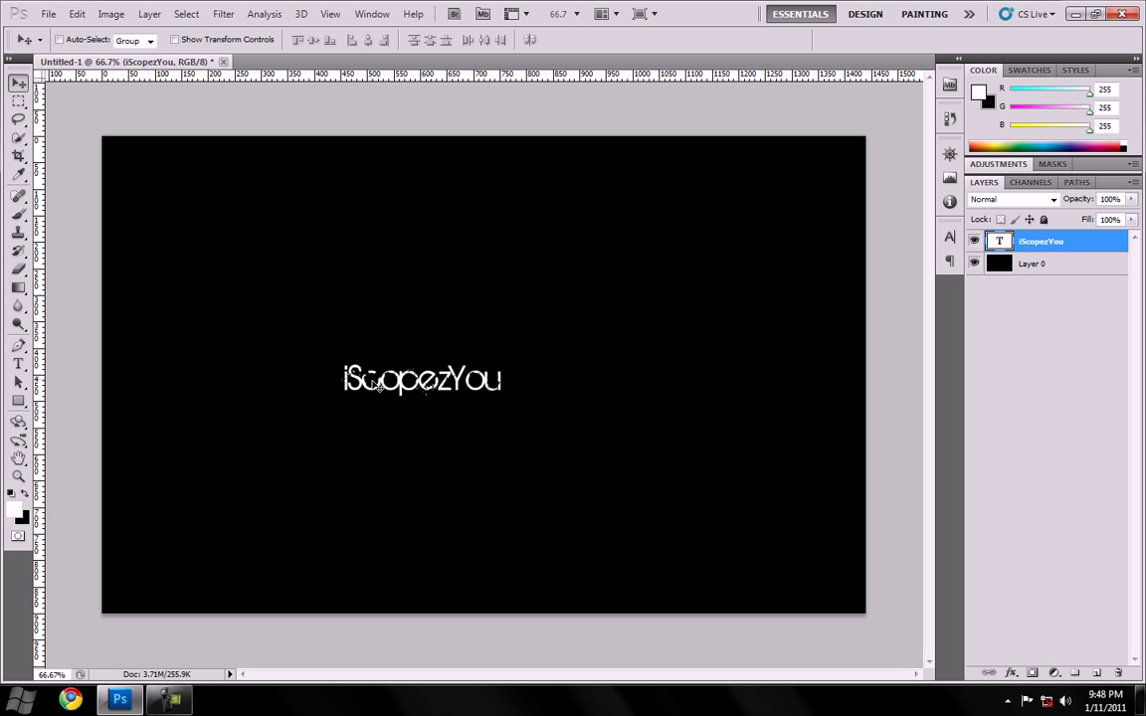
{"action": "left_click_drag", "start_coordinate": [389, 375], "coordinate": [451, 362]}
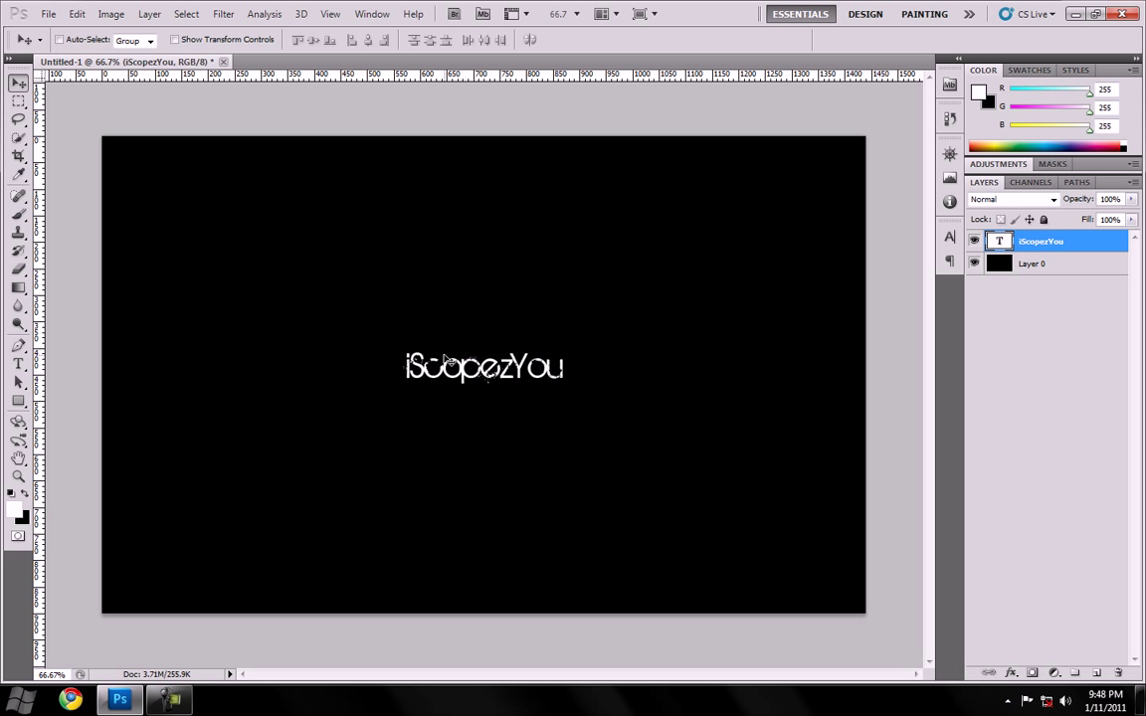
{"action": "key", "text": "ctrl+t"}
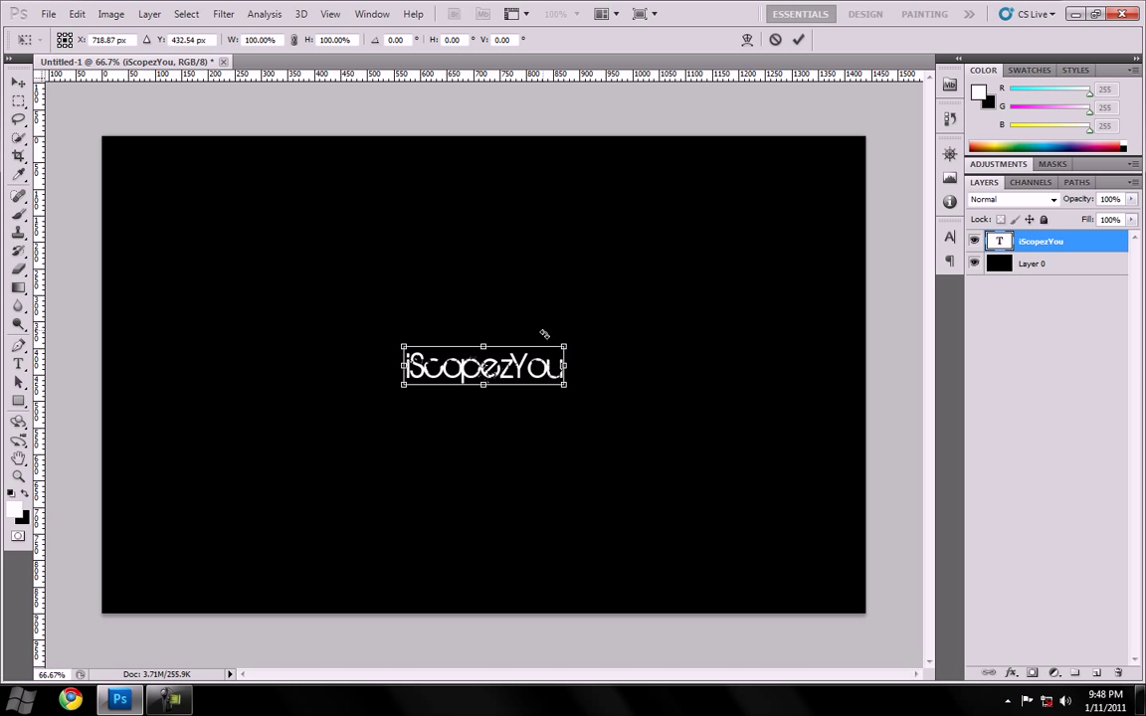
{"action": "left_click_drag", "start_coordinate": [566, 344], "coordinate": [804, 272]}
{"action": "left_click_drag", "start_coordinate": [726, 349], "coordinate": [610, 389]}
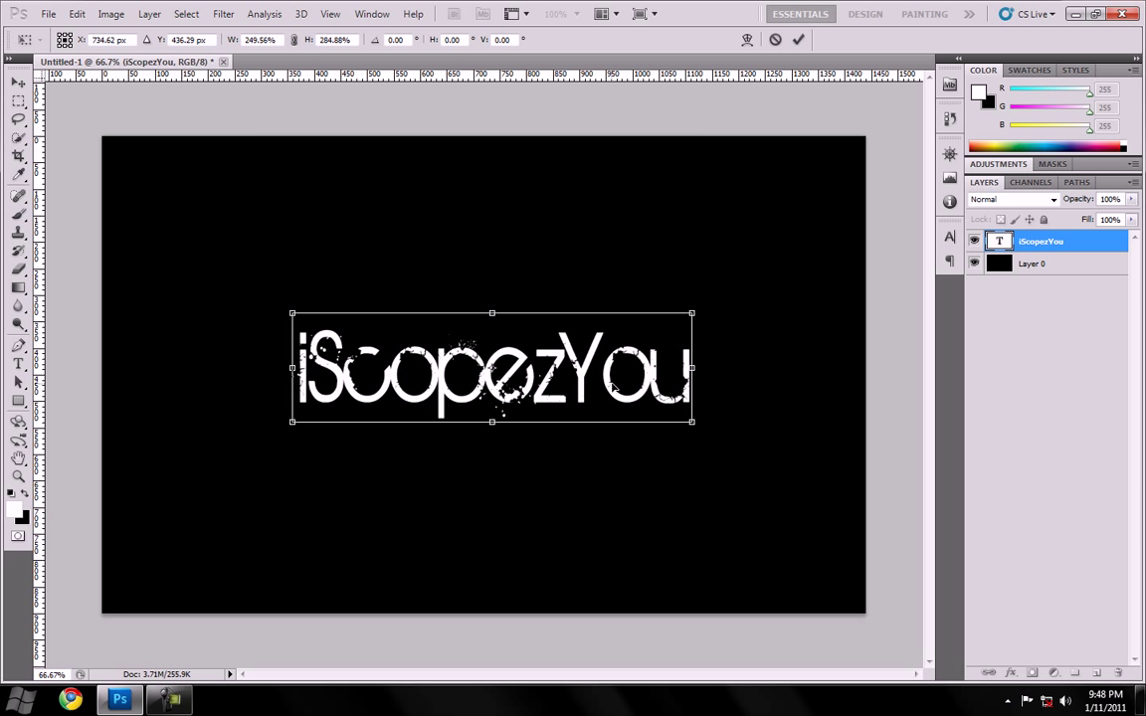
{"action": "left_click", "coordinate": [798, 40]}
Step: Enable Outer Glow on the text layer, then add a new empty layer with Ctrl+Shift+Alt+N
{"action": "double_click", "coordinate": [1088, 244]}
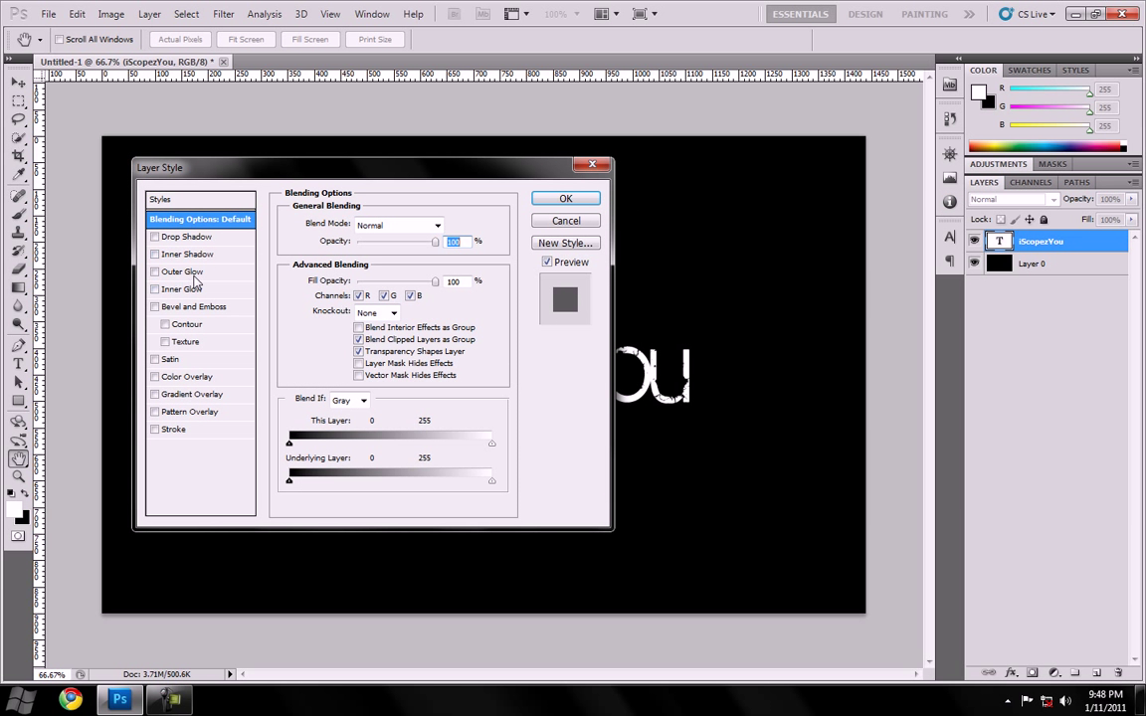
{"action": "left_click", "coordinate": [183, 272]}
{"action": "left_click", "coordinate": [323, 276]}
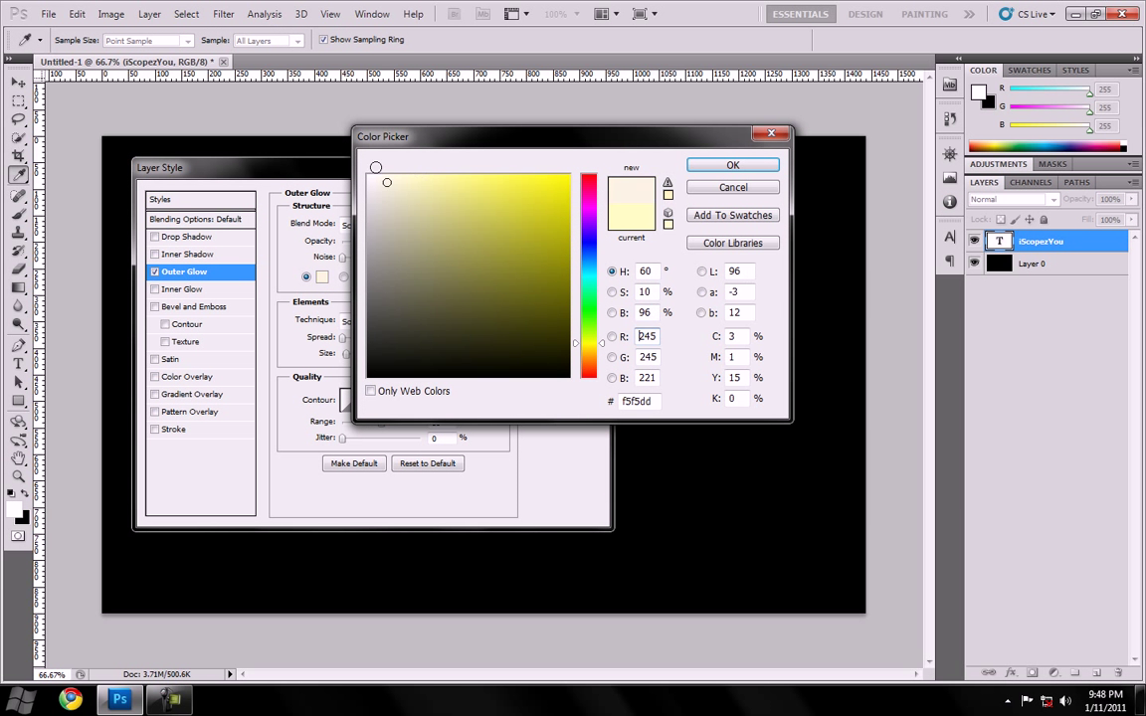
{"action": "left_click", "coordinate": [711, 169]}
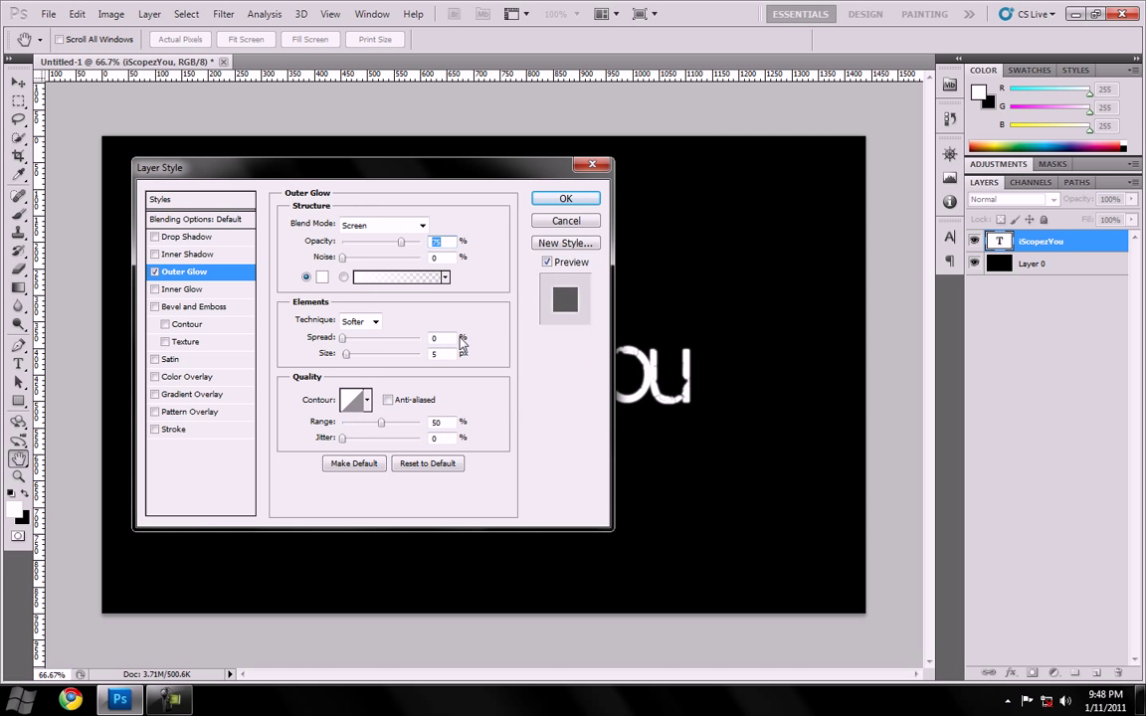
{"action": "left_click", "coordinate": [569, 199]}
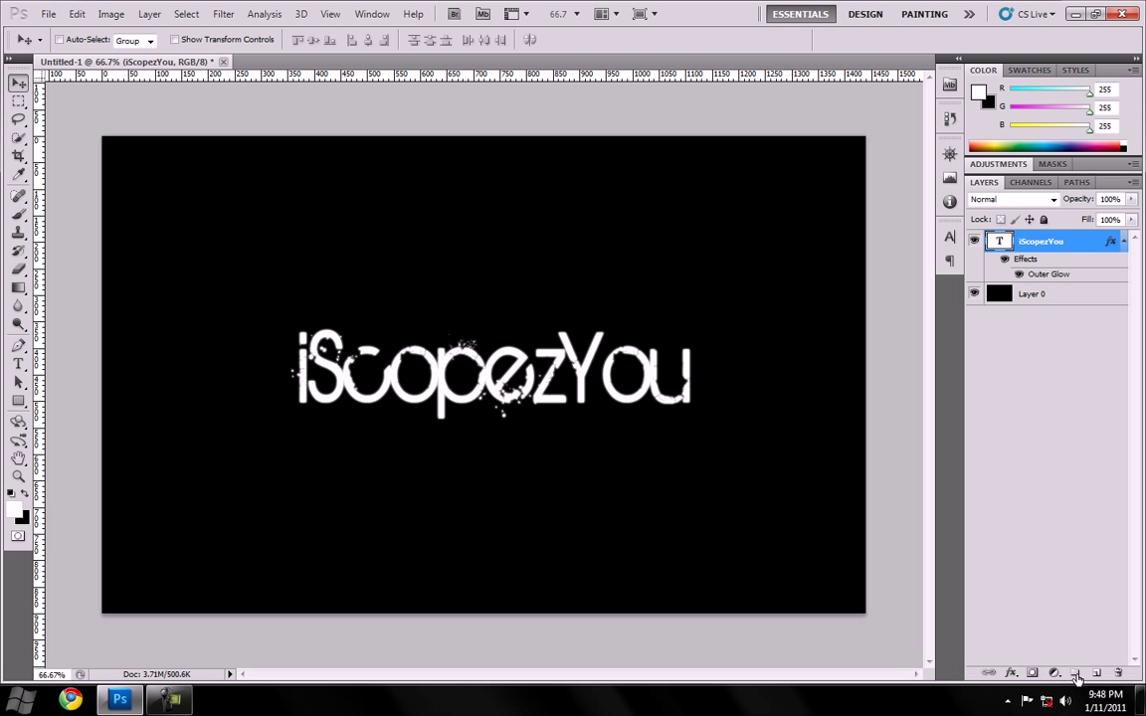
{"action": "key", "text": "ctrl+shift+alt+n"}
Step: With the 100 px soft brush, set a pure yellow (B 0) and paint over the 'i'
{"action": "left_click", "coordinate": [18, 213]}
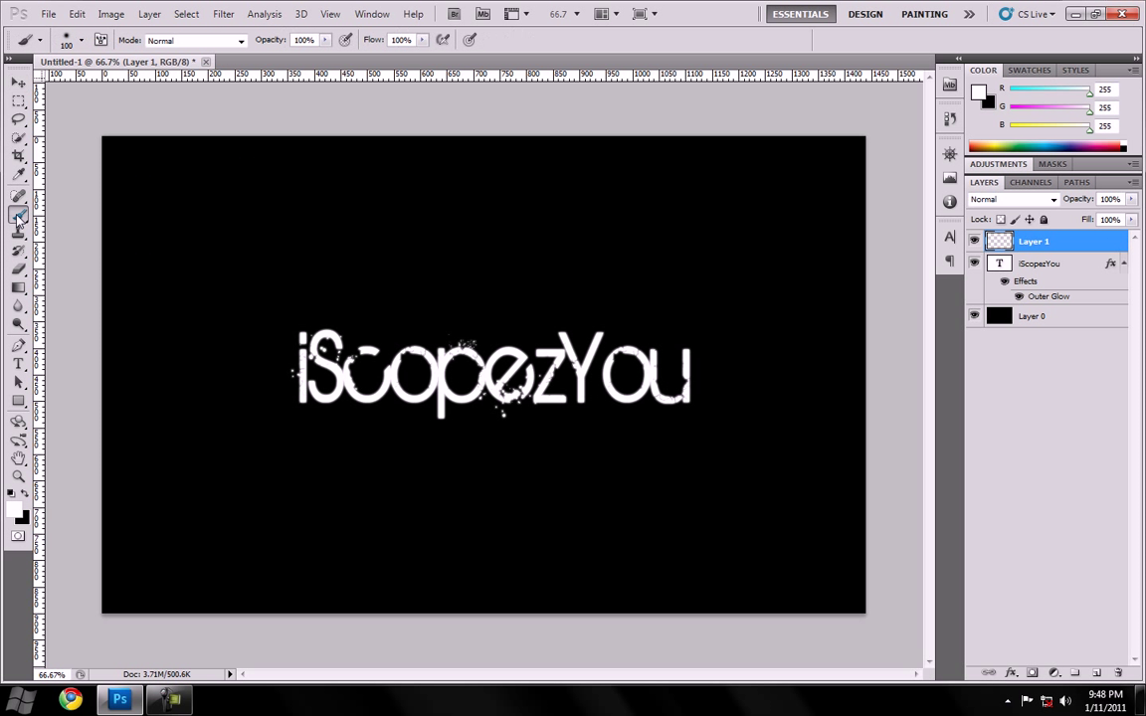
{"action": "left_click", "coordinate": [82, 41]}
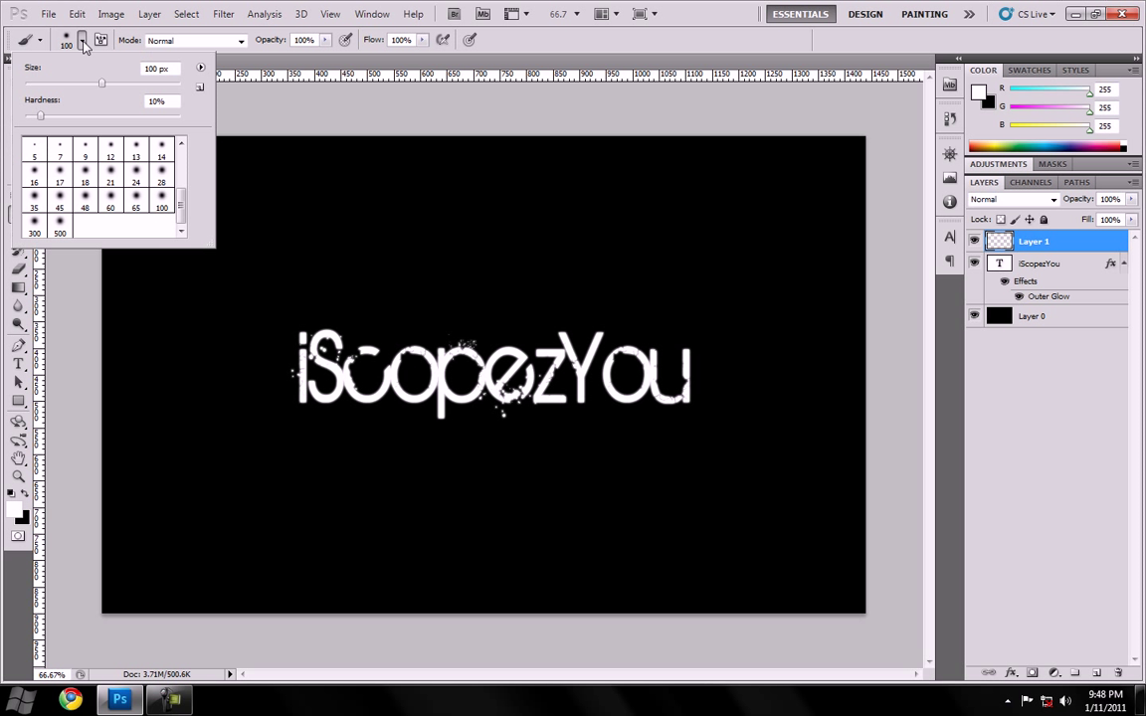
{"action": "left_click", "coordinate": [220, 55]}
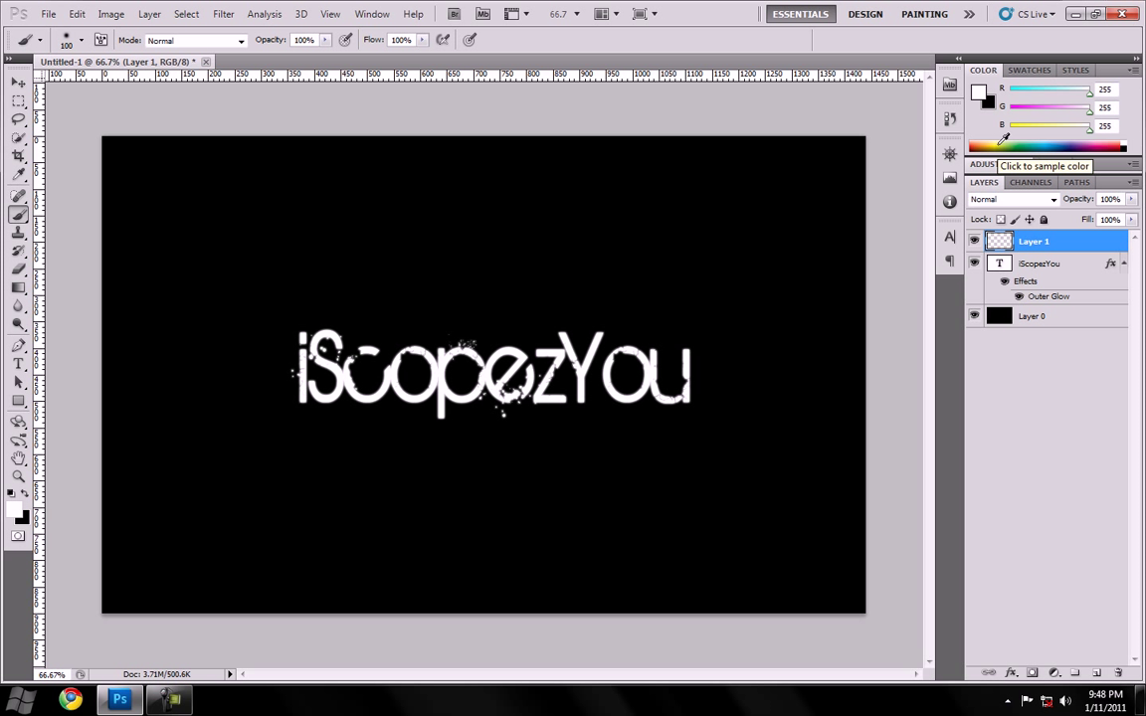
{"action": "left_click", "coordinate": [1002, 144]}
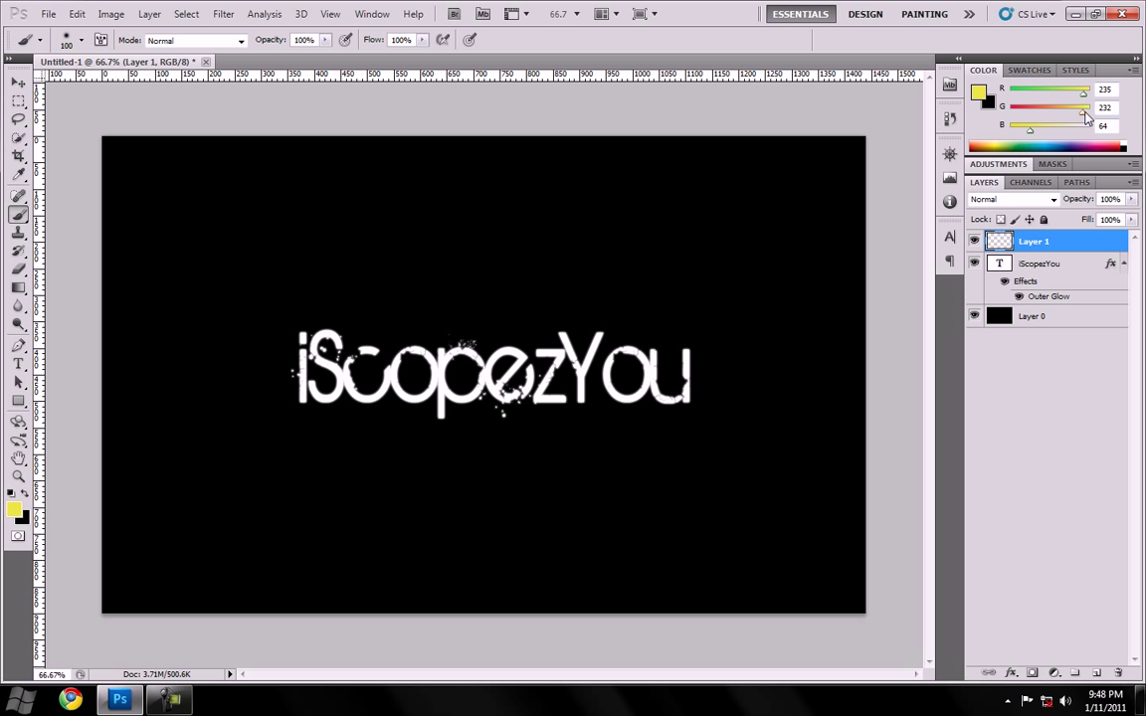
{"action": "left_click_drag", "start_coordinate": [1086, 115], "coordinate": [1090, 97]}
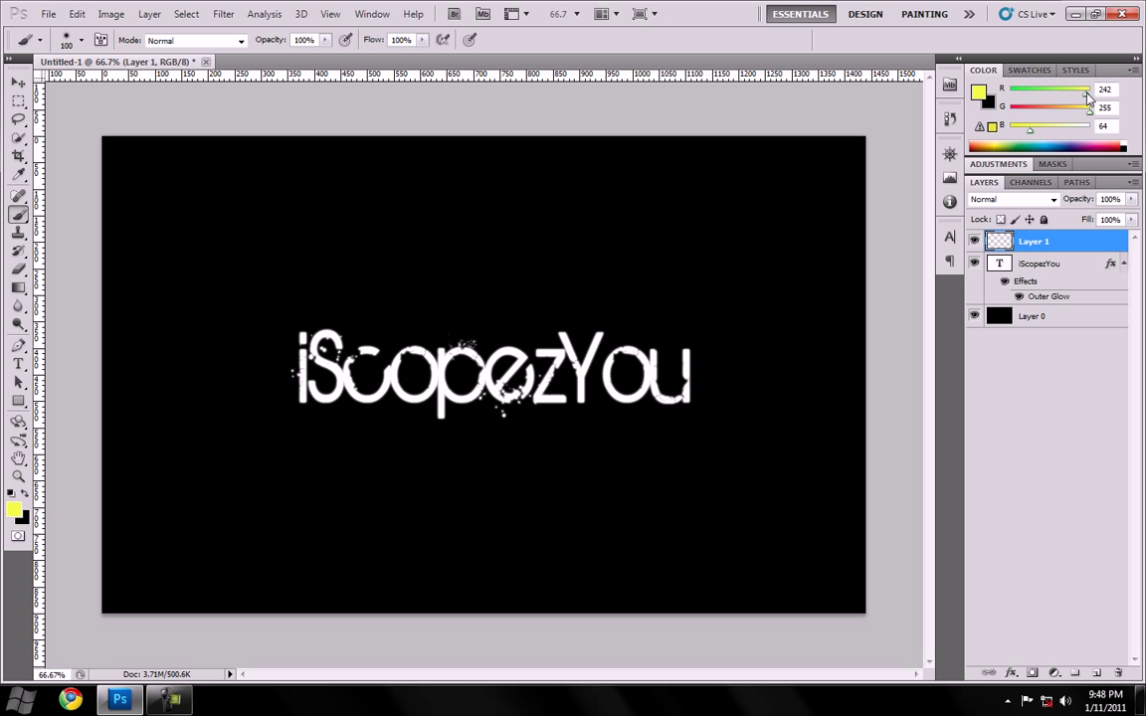
{"action": "left_click_drag", "start_coordinate": [1029, 135], "coordinate": [929, 122]}
{"action": "mouse_move", "coordinate": [305, 346]}
{"action": "left_mouse_down"}
{"action": "mouse_move", "coordinate": [307, 333]}
{"action": "mouse_move", "coordinate": [327, 334]}
{"action": "mouse_move", "coordinate": [300, 335]}
{"action": "mouse_move", "coordinate": [308, 358]}
{"action": "mouse_move", "coordinate": [288, 388]}
{"action": "mouse_move", "coordinate": [341, 404]}
{"action": "mouse_move", "coordinate": [328, 354]}
{"action": "mouse_move", "coordinate": [338, 303]}
{"action": "mouse_move", "coordinate": [329, 373]}
{"action": "mouse_move", "coordinate": [300, 340]}
{"action": "mouse_move", "coordinate": [352, 406]}
{"action": "mouse_move", "coordinate": [332, 320]}
{"action": "mouse_move", "coordinate": [396, 302]}
{"action": "left_mouse_up"}
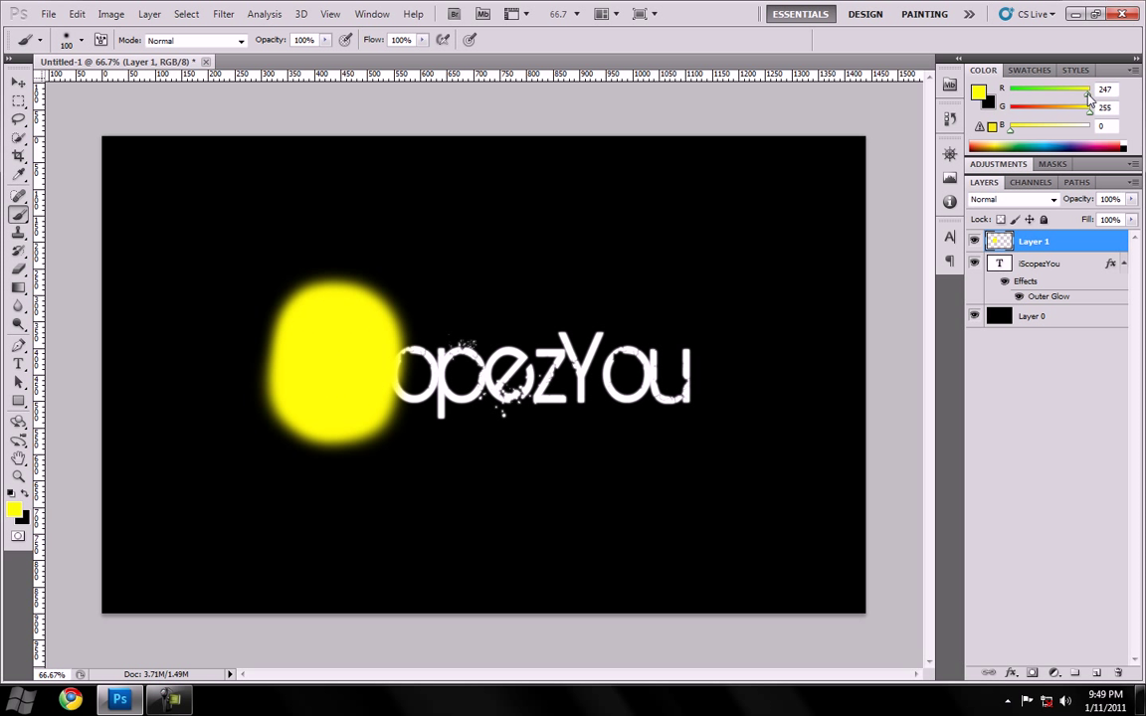
Step: Paint a green blob over the 'o' and 'p' and an orange blob over 'ez'
{"action": "left_click_drag", "start_coordinate": [1089, 95], "coordinate": [1005, 96]}
{"action": "left_click", "coordinate": [419, 311]}
{"action": "mouse_move", "coordinate": [416, 359]}
{"action": "left_mouse_down"}
{"action": "mouse_move", "coordinate": [461, 329]}
{"action": "mouse_move", "coordinate": [415, 328]}
{"action": "mouse_move", "coordinate": [457, 365]}
{"action": "mouse_move", "coordinate": [458, 307]}
{"action": "mouse_move", "coordinate": [397, 339]}
{"action": "mouse_move", "coordinate": [422, 418]}
{"action": "mouse_move", "coordinate": [477, 374]}
{"action": "mouse_move", "coordinate": [403, 399]}
{"action": "mouse_move", "coordinate": [446, 403]}
{"action": "mouse_move", "coordinate": [413, 420]}
{"action": "mouse_move", "coordinate": [451, 395]}
{"action": "mouse_move", "coordinate": [460, 405]}
{"action": "mouse_move", "coordinate": [441, 340]}
{"action": "left_mouse_up"}
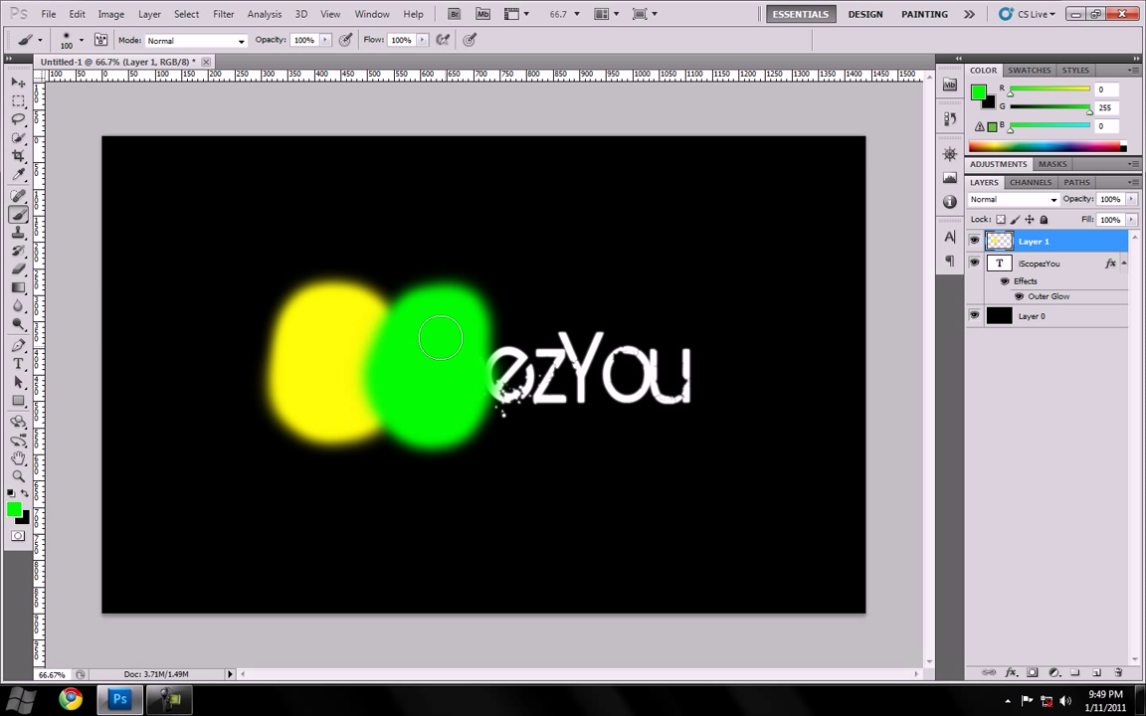
{"action": "left_click", "coordinate": [993, 144]}
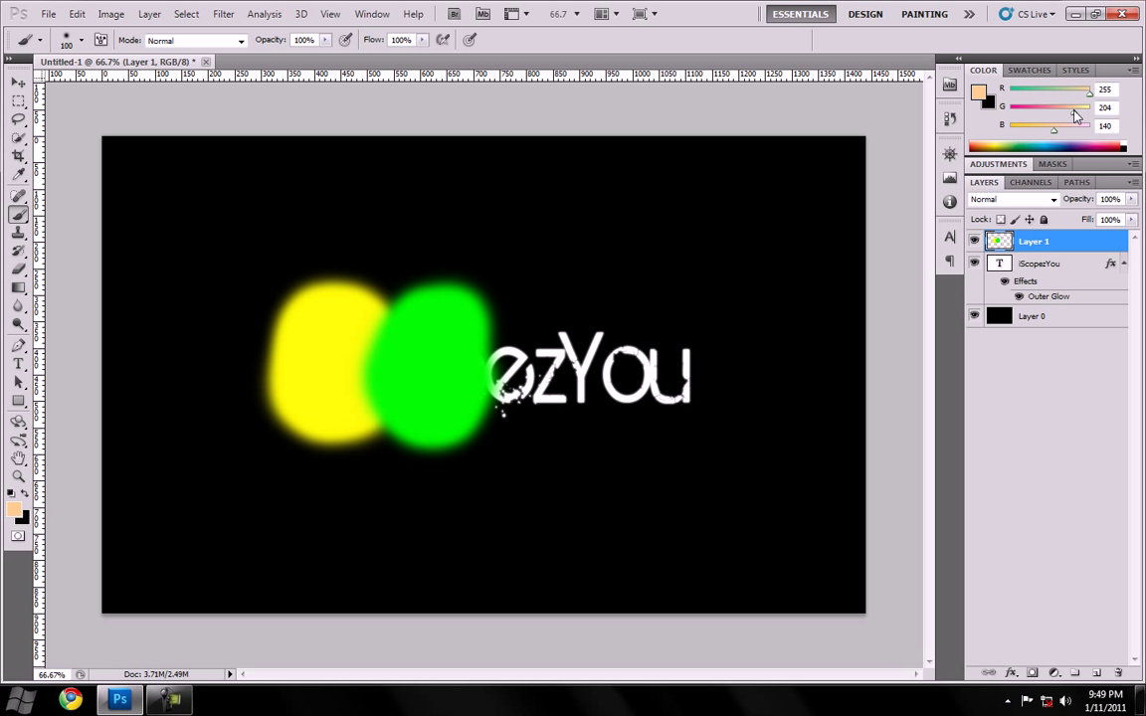
{"action": "left_click_drag", "start_coordinate": [1075, 111], "coordinate": [1051, 111]}
{"action": "mouse_move", "coordinate": [503, 305]}
{"action": "left_mouse_down"}
{"action": "mouse_move", "coordinate": [522, 323]}
{"action": "mouse_move", "coordinate": [550, 310]}
{"action": "mouse_move", "coordinate": [499, 409]}
{"action": "mouse_move", "coordinate": [511, 417]}
{"action": "mouse_move", "coordinate": [514, 389]}
{"action": "mouse_move", "coordinate": [537, 370]}
{"action": "mouse_move", "coordinate": [490, 274]}
{"action": "left_mouse_up"}
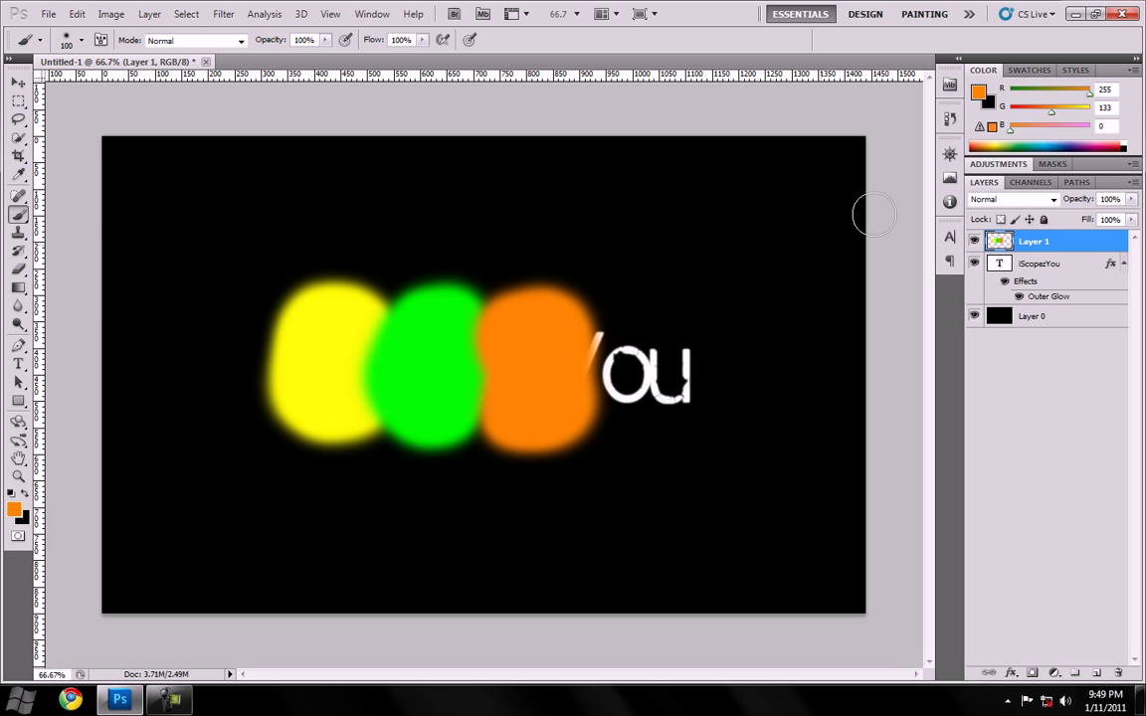
Step: Mix a pinkish magenta in the Color Picker and paint it over the 'Y' of You
{"action": "left_click", "coordinate": [1087, 144]}
{"action": "left_click_drag", "start_coordinate": [1042, 115], "coordinate": [982, 121]}
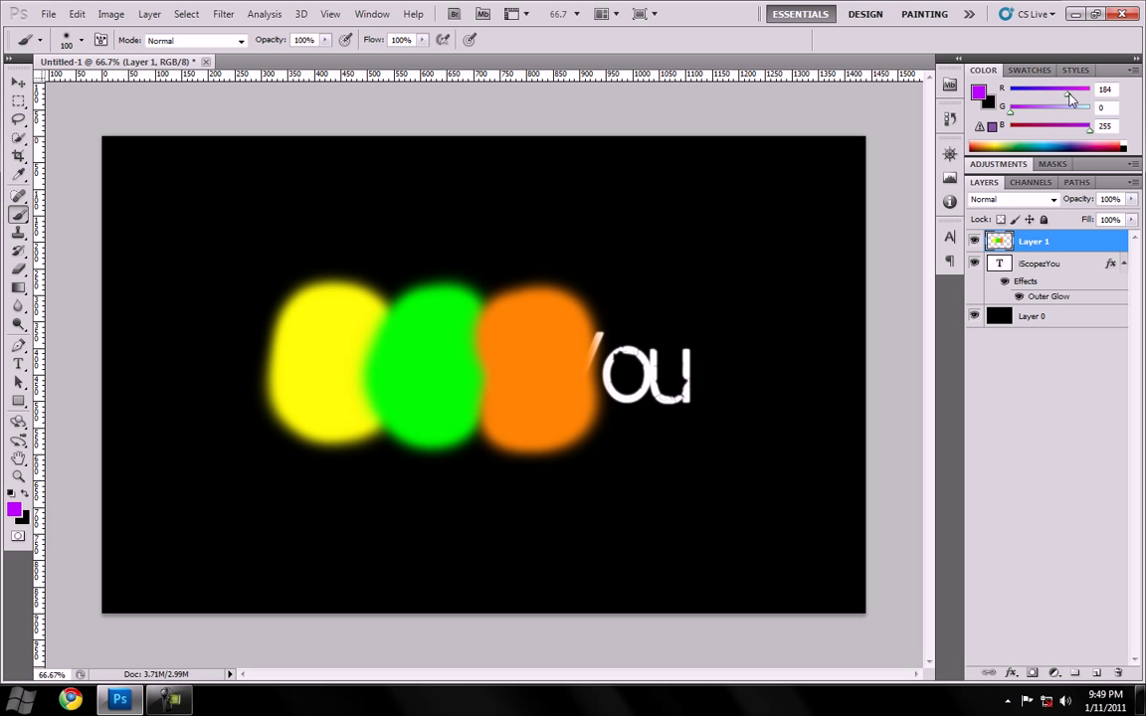
{"action": "left_click_drag", "start_coordinate": [1062, 96], "coordinate": [1122, 96]}
{"action": "left_click", "coordinate": [978, 93]}
{"action": "left_click_drag", "start_coordinate": [588, 208], "coordinate": [589, 193]}
{"action": "left_click", "coordinate": [733, 167]}
{"action": "mouse_move", "coordinate": [606, 308]}
{"action": "left_mouse_down"}
{"action": "mouse_move", "coordinate": [635, 337]}
{"action": "mouse_move", "coordinate": [621, 304]}
{"action": "mouse_move", "coordinate": [609, 350]}
{"action": "mouse_move", "coordinate": [651, 322]}
{"action": "mouse_move", "coordinate": [599, 379]}
{"action": "mouse_move", "coordinate": [648, 368]}
{"action": "mouse_move", "coordinate": [609, 396]}
{"action": "mouse_move", "coordinate": [619, 381]}
{"action": "mouse_move", "coordinate": [629, 432]}
{"action": "mouse_move", "coordinate": [607, 410]}
{"action": "mouse_move", "coordinate": [627, 390]}
{"action": "mouse_move", "coordinate": [639, 399]}
{"action": "mouse_move", "coordinate": [635, 419]}
{"action": "mouse_move", "coordinate": [625, 417]}
{"action": "mouse_move", "coordinate": [659, 398]}
{"action": "mouse_move", "coordinate": [649, 316]}
{"action": "left_mouse_up"}
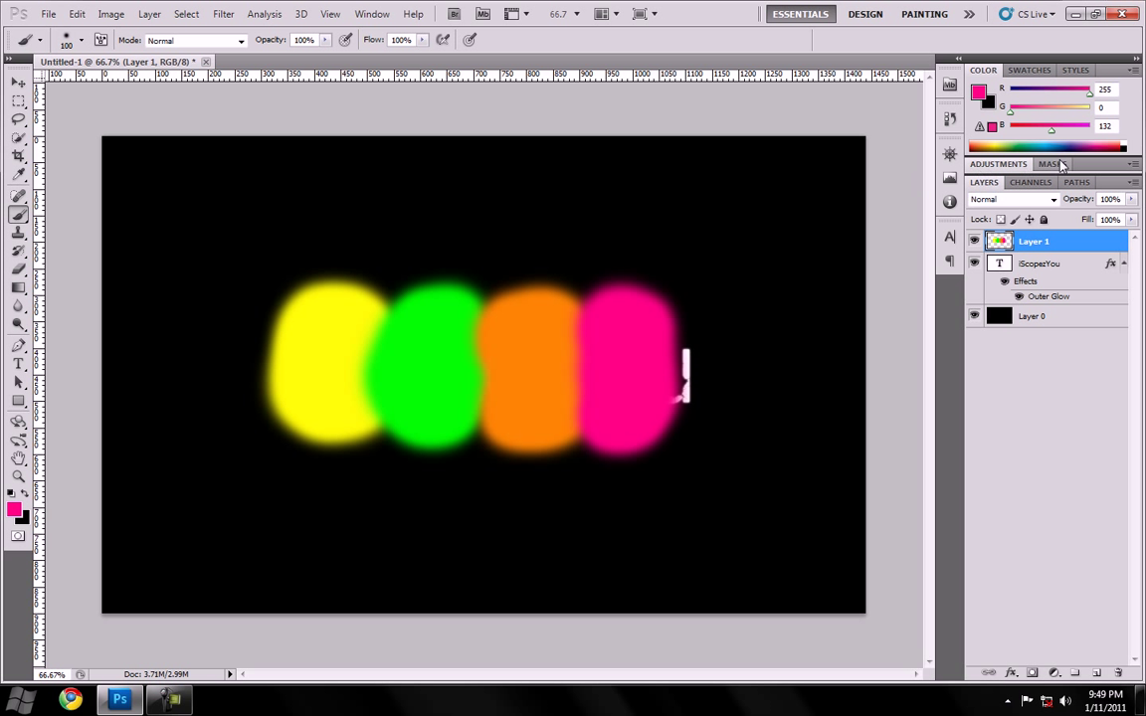
Step: Set cyan (R0 G242 B242) and paint a blob over the end of the word
{"action": "left_click", "coordinate": [1025, 144]}
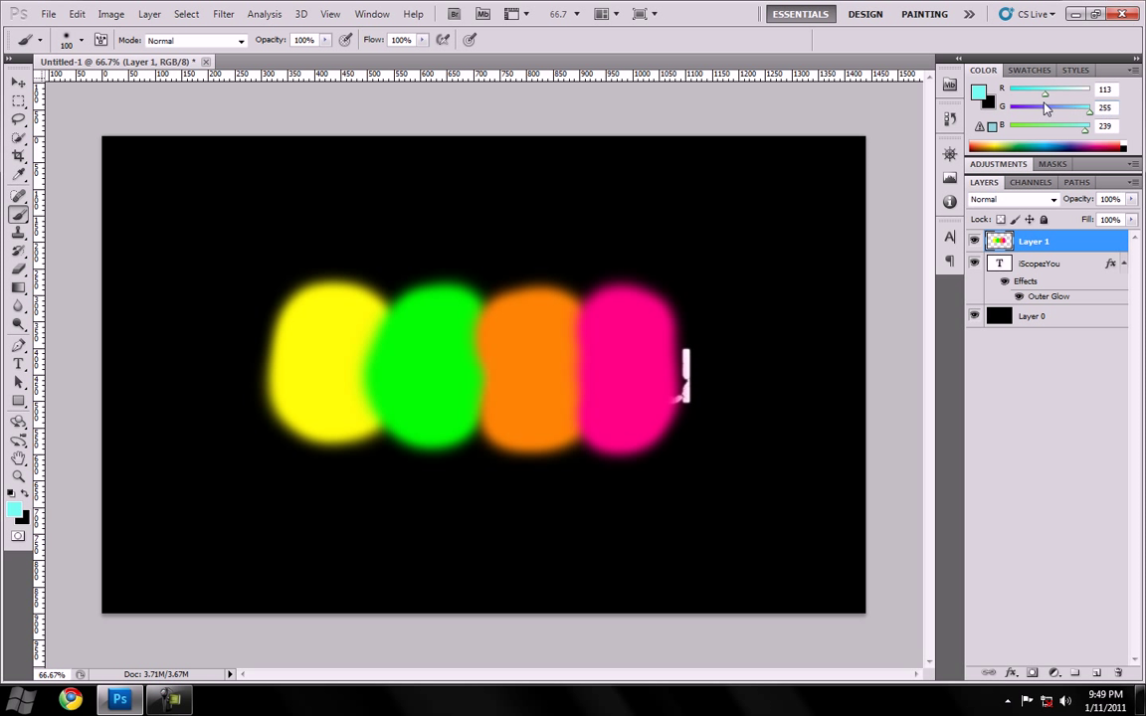
{"action": "left_click_drag", "start_coordinate": [1045, 101], "coordinate": [1003, 95]}
{"action": "type", "text": "242"}
{"action": "key", "text": "Tab"}
{"action": "type", "text": "242"}
{"action": "mouse_move", "coordinate": [679, 317]}
{"action": "left_mouse_down"}
{"action": "mouse_move", "coordinate": [686, 358]}
{"action": "mouse_move", "coordinate": [675, 358]}
{"action": "mouse_move", "coordinate": [689, 331]}
{"action": "mouse_move", "coordinate": [687, 376]}
{"action": "mouse_move", "coordinate": [706, 416]}
{"action": "mouse_move", "coordinate": [686, 312]}
{"action": "left_mouse_up"}
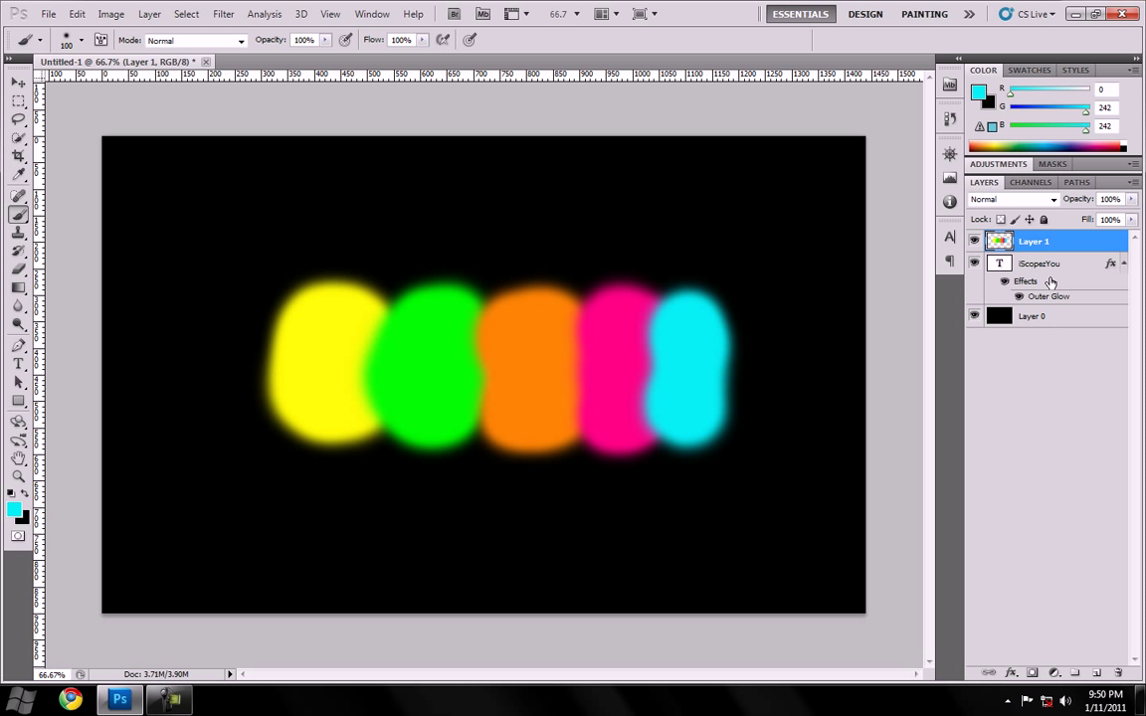
Step: Set Layer 1's blend mode to Color so the blobs tint only the letters
{"action": "left_click", "coordinate": [1054, 199]}
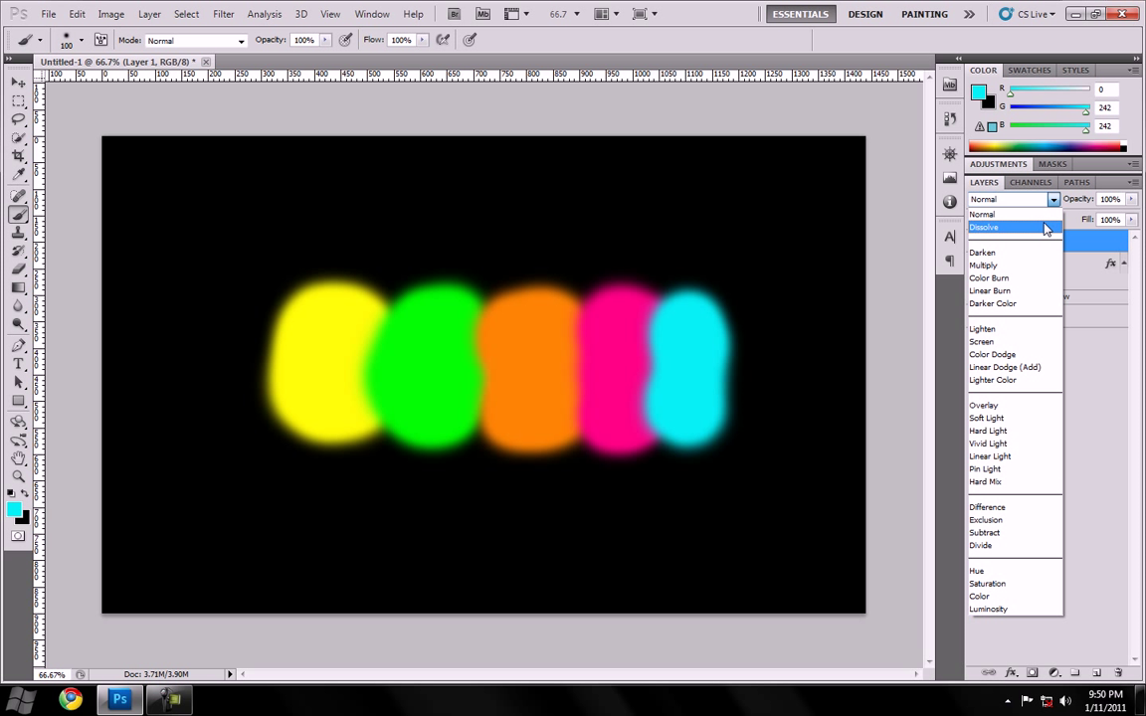
{"action": "left_click", "coordinate": [1016, 597]}
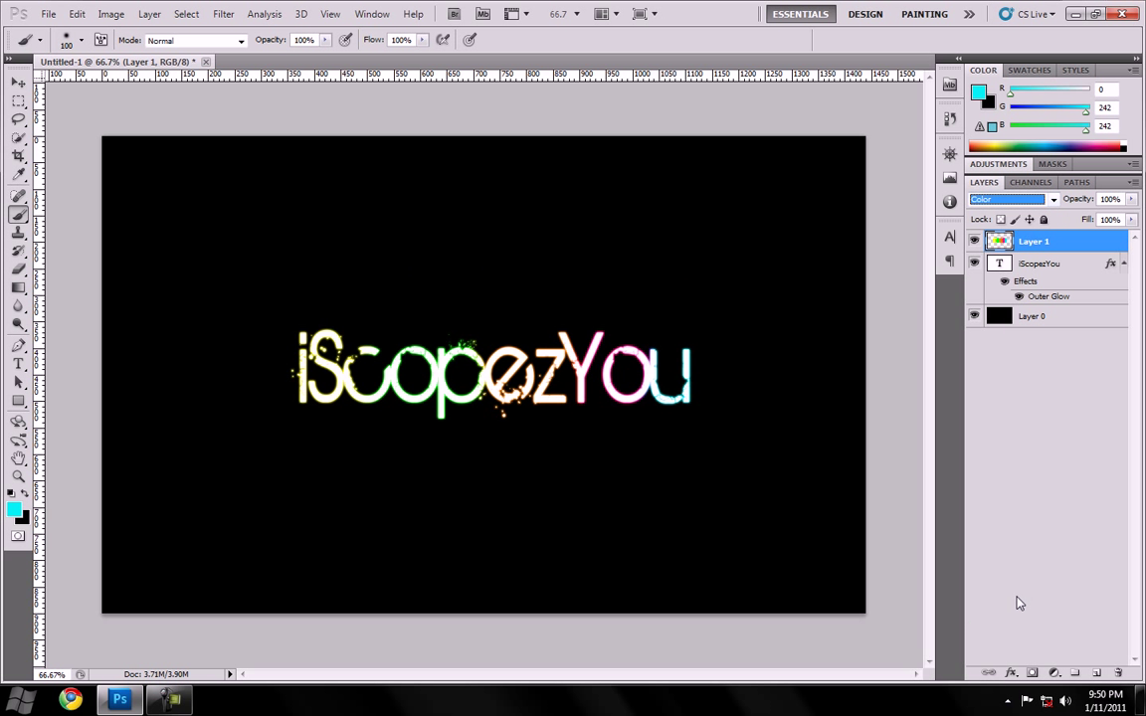
{"action": "double_click", "coordinate": [1084, 267]}
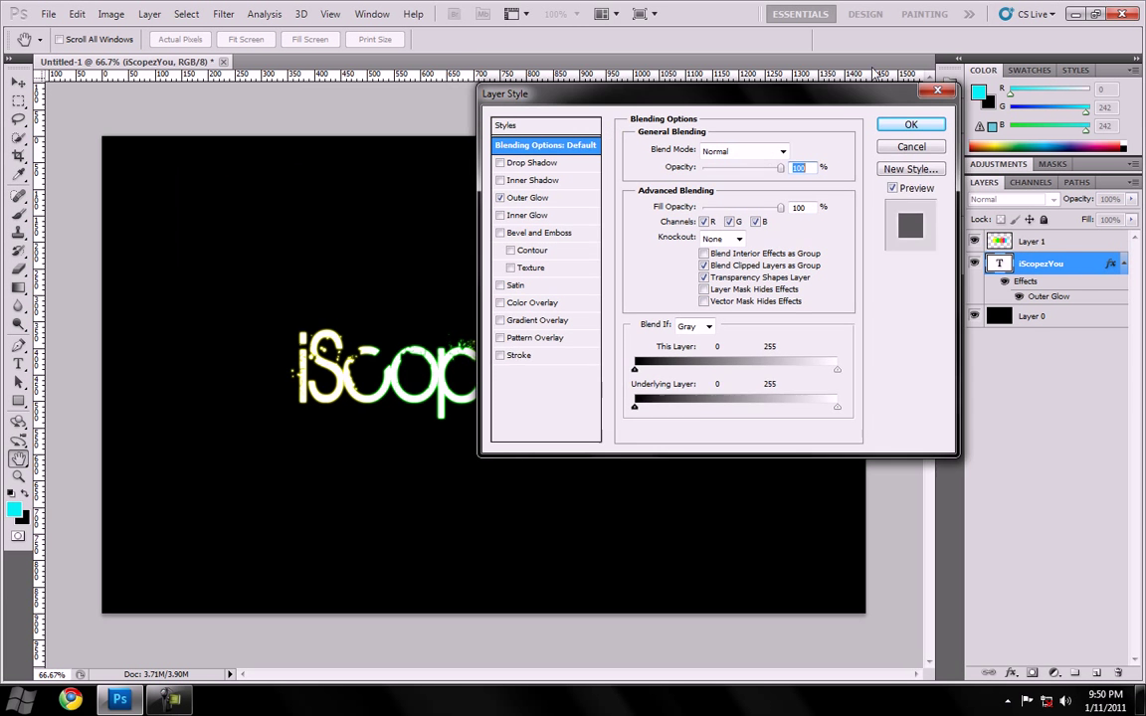
{"action": "left_click_drag", "start_coordinate": [866, 93], "coordinate": [989, 18]}
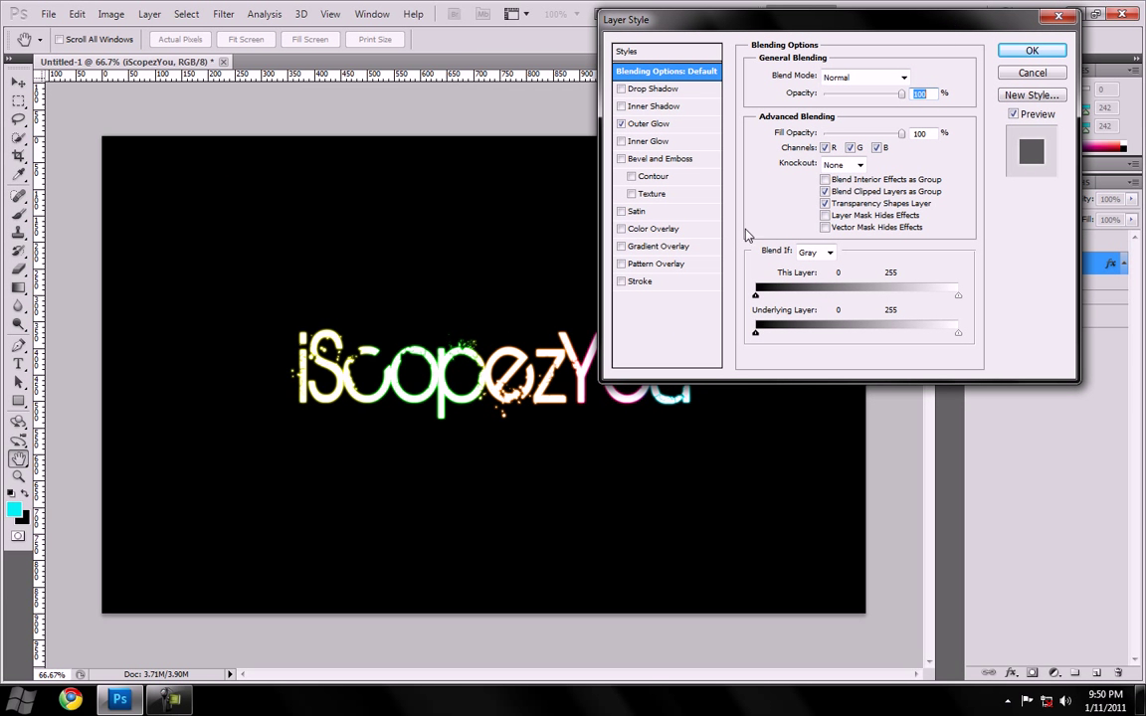
{"action": "left_click", "coordinate": [683, 127]}
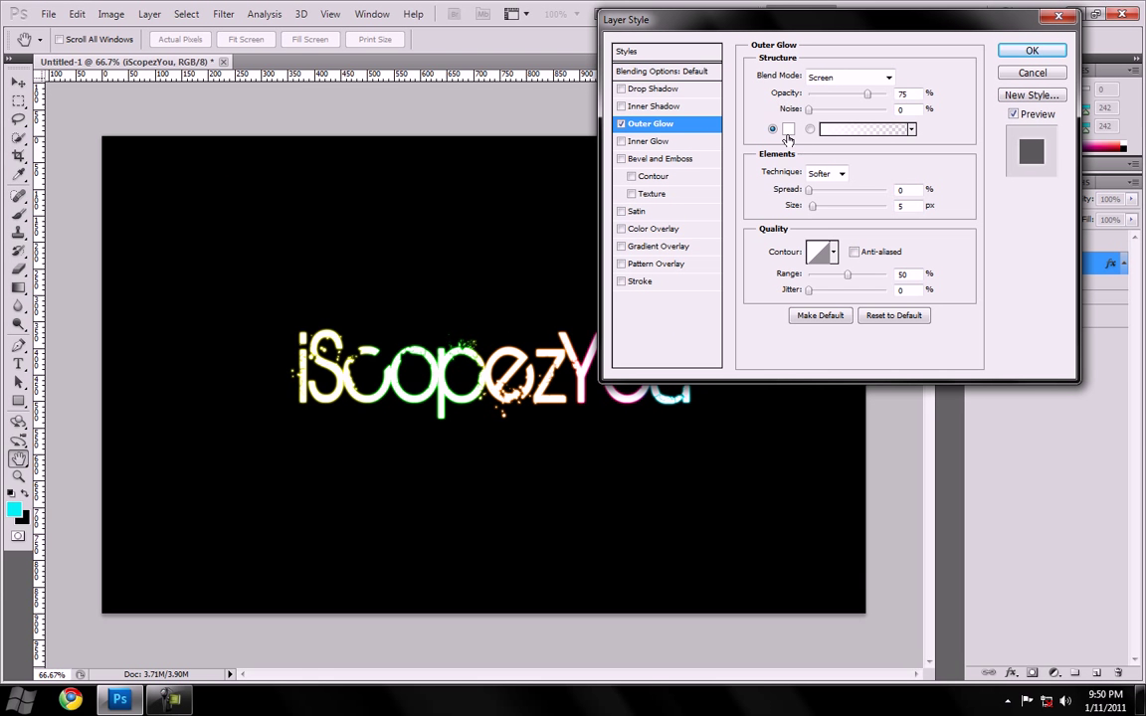
{"action": "mouse_move", "coordinate": [814, 209]}
{"action": "left_mouse_down"}
{"action": "mouse_move", "coordinate": [856, 206]}
{"action": "mouse_move", "coordinate": [818, 209]}
{"action": "left_mouse_up"}
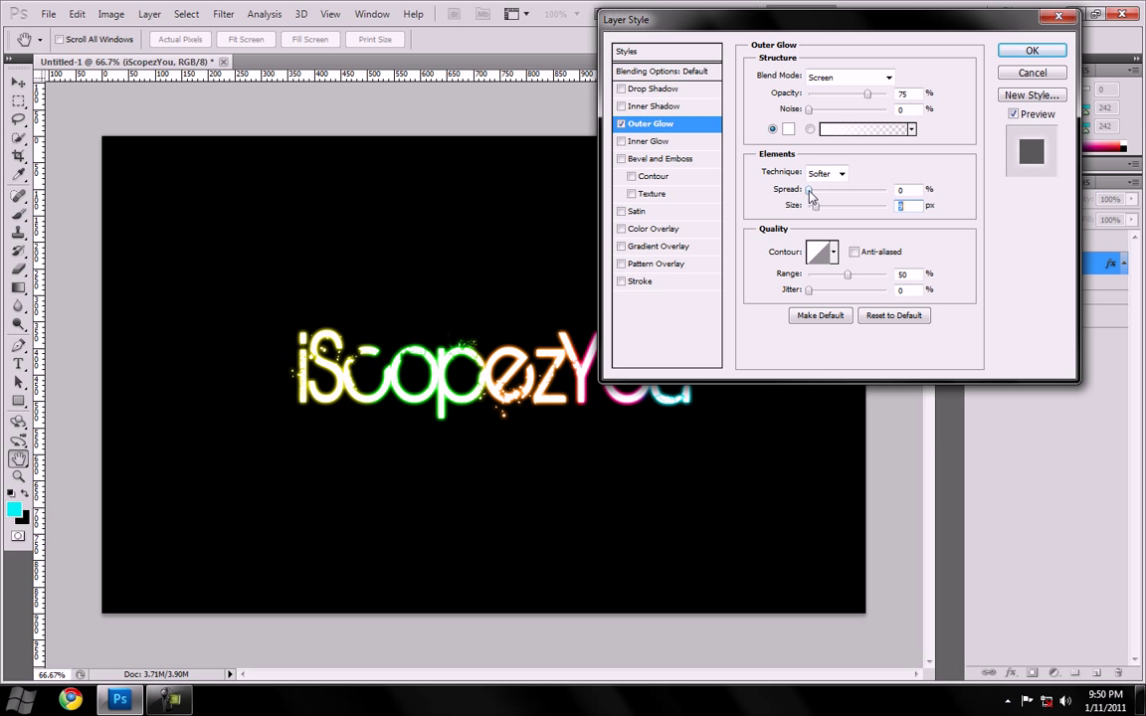
{"action": "left_click_drag", "start_coordinate": [810, 193], "coordinate": [912, 201]}
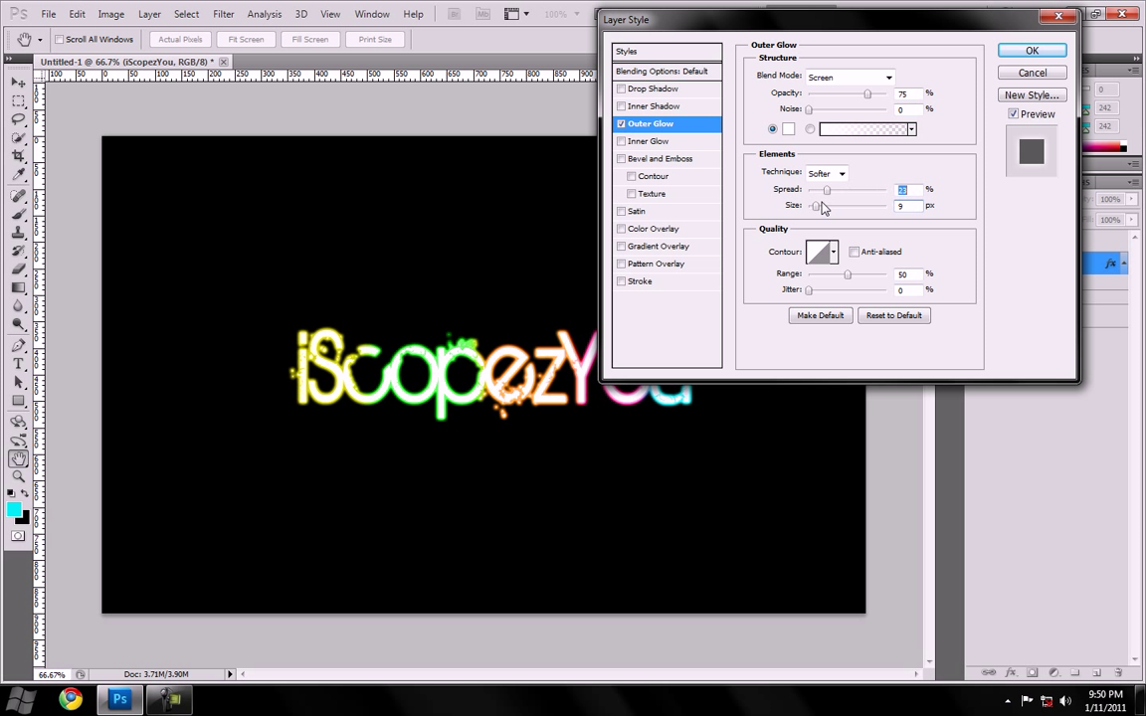
{"action": "left_click_drag", "start_coordinate": [885, 190], "coordinate": [811, 190]}
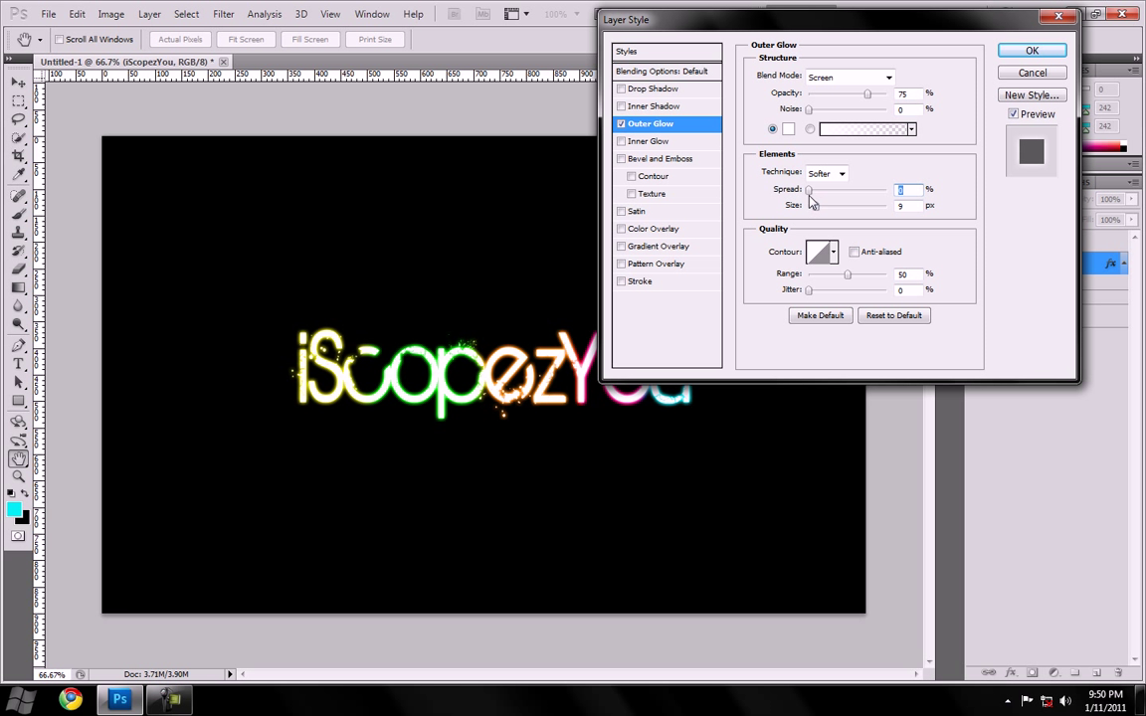
{"action": "left_click_drag", "start_coordinate": [810, 193], "coordinate": [819, 214]}
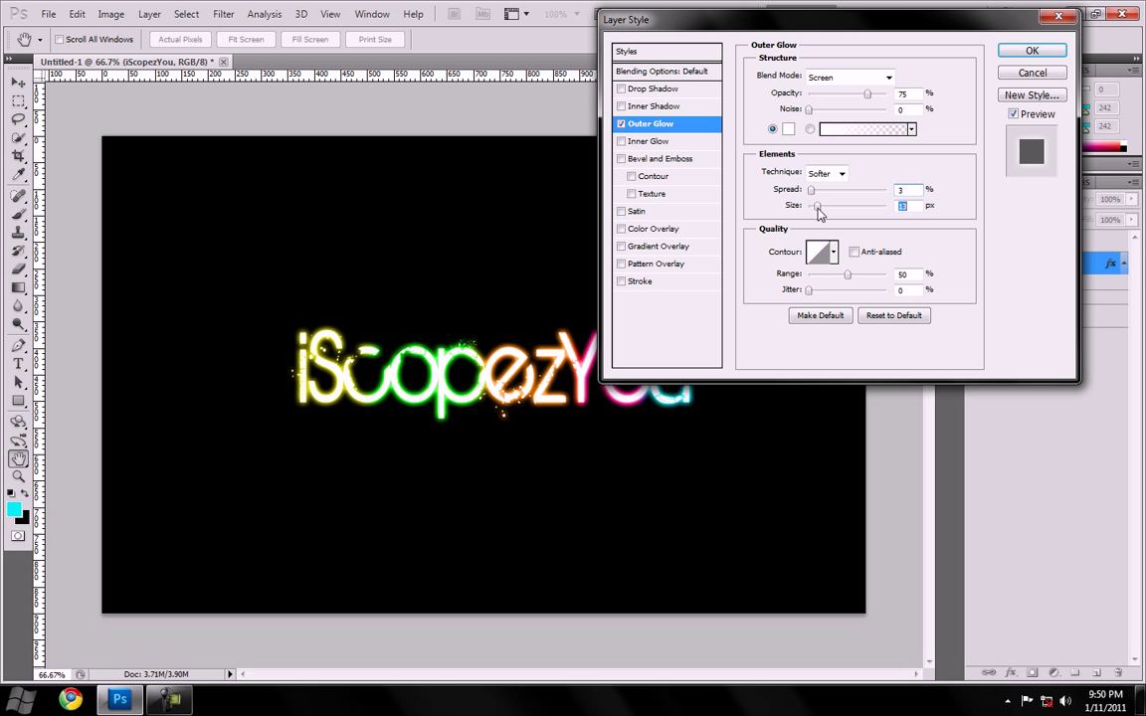
{"action": "left_click", "coordinate": [1035, 74]}
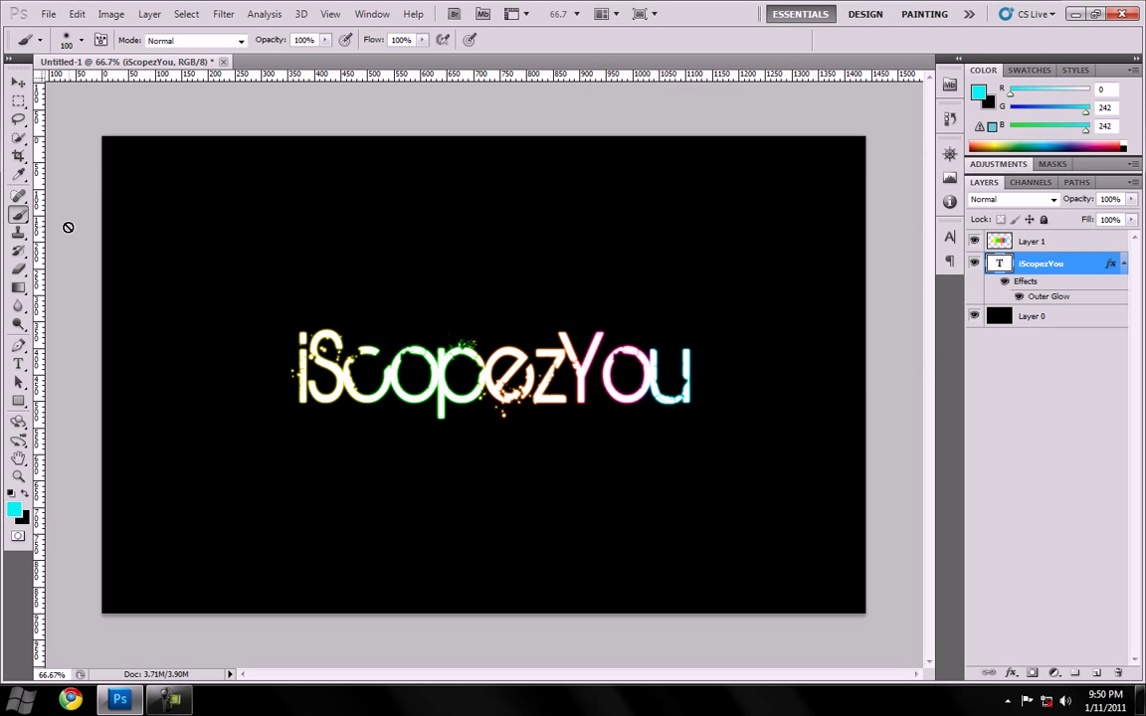
Step: Select the painted Layer 1 and return its blend mode to Normal
{"action": "left_click", "coordinate": [1066, 247]}
{"action": "left_click", "coordinate": [1054, 199]}
{"action": "left_click", "coordinate": [1053, 200]}
{"action": "left_click", "coordinate": [986, 214]}
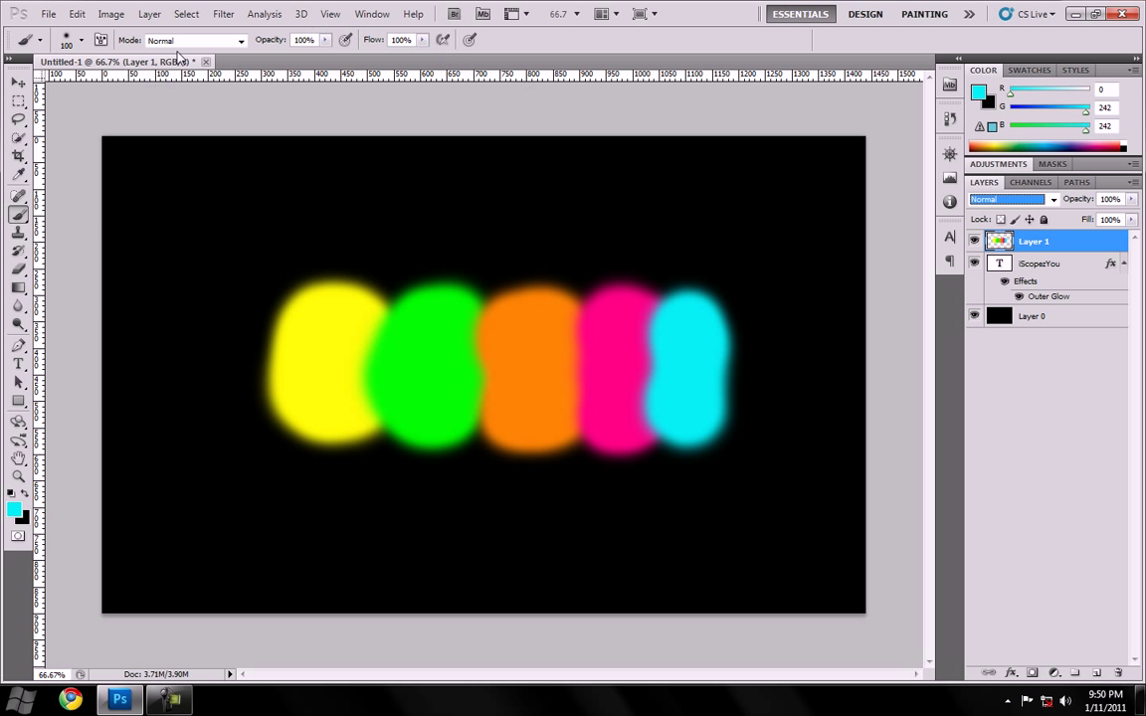
Step: Apply a Gaussian Blur to Layer 1 with a radius of about 53 px
{"action": "left_click", "coordinate": [223, 14]}
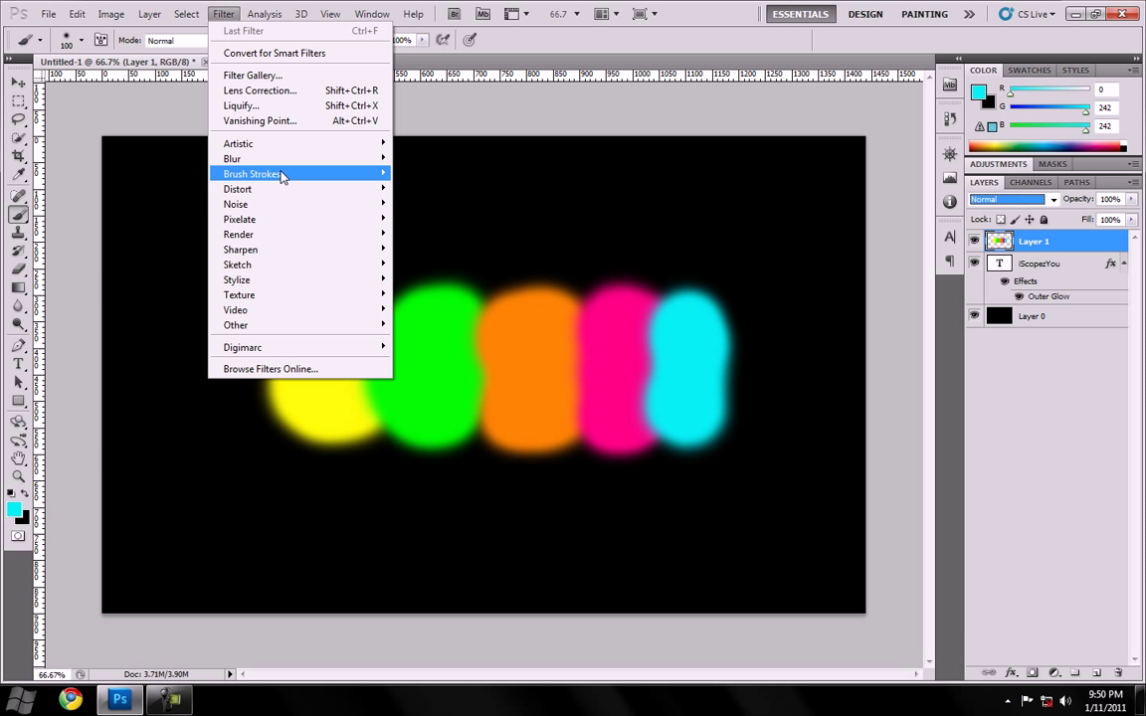
{"action": "mouse_move", "coordinate": [296, 159]}
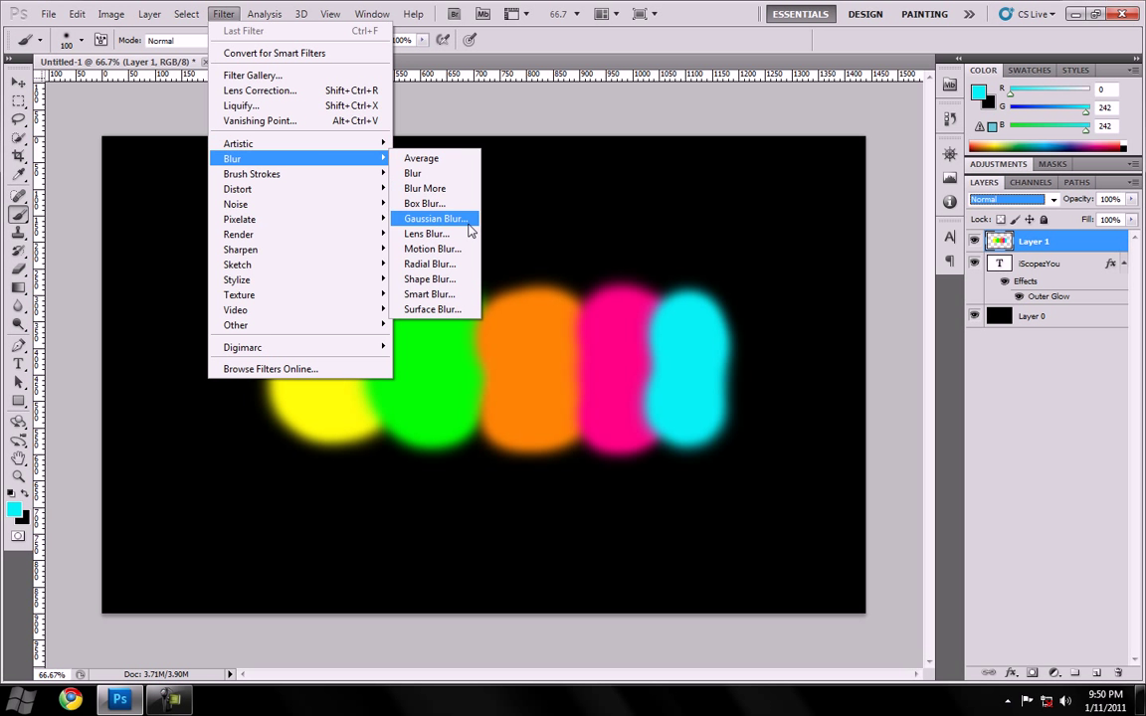
{"action": "left_click", "coordinate": [470, 225]}
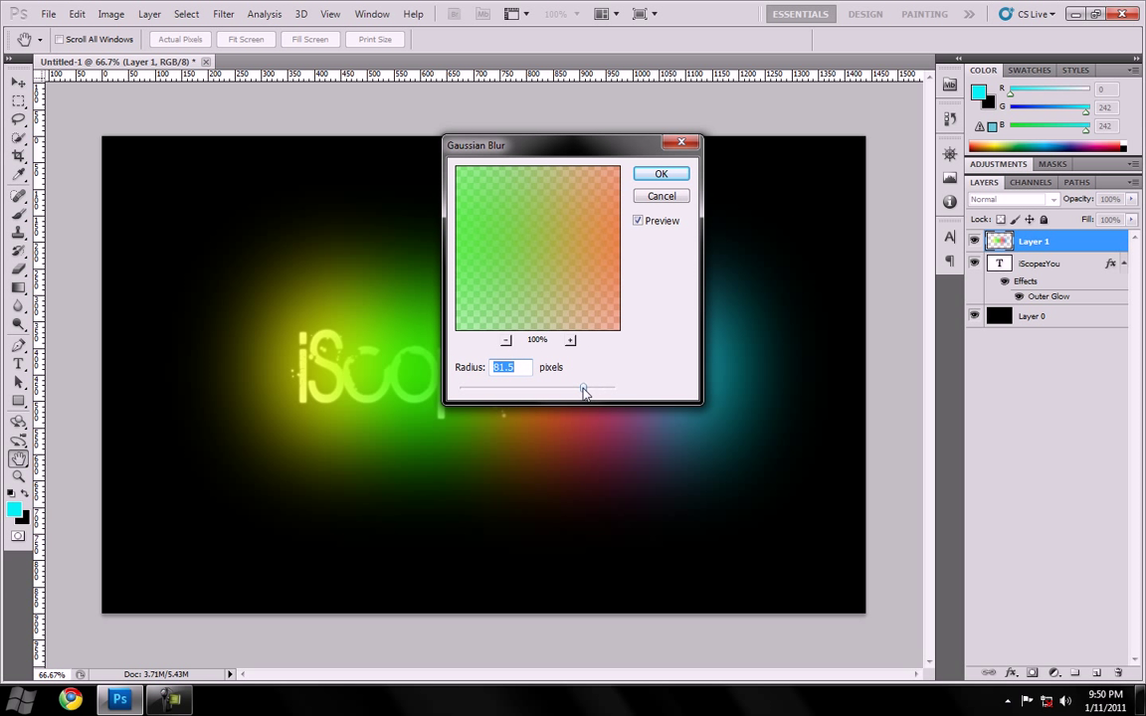
{"action": "left_click_drag", "start_coordinate": [585, 393], "coordinate": [558, 392]}
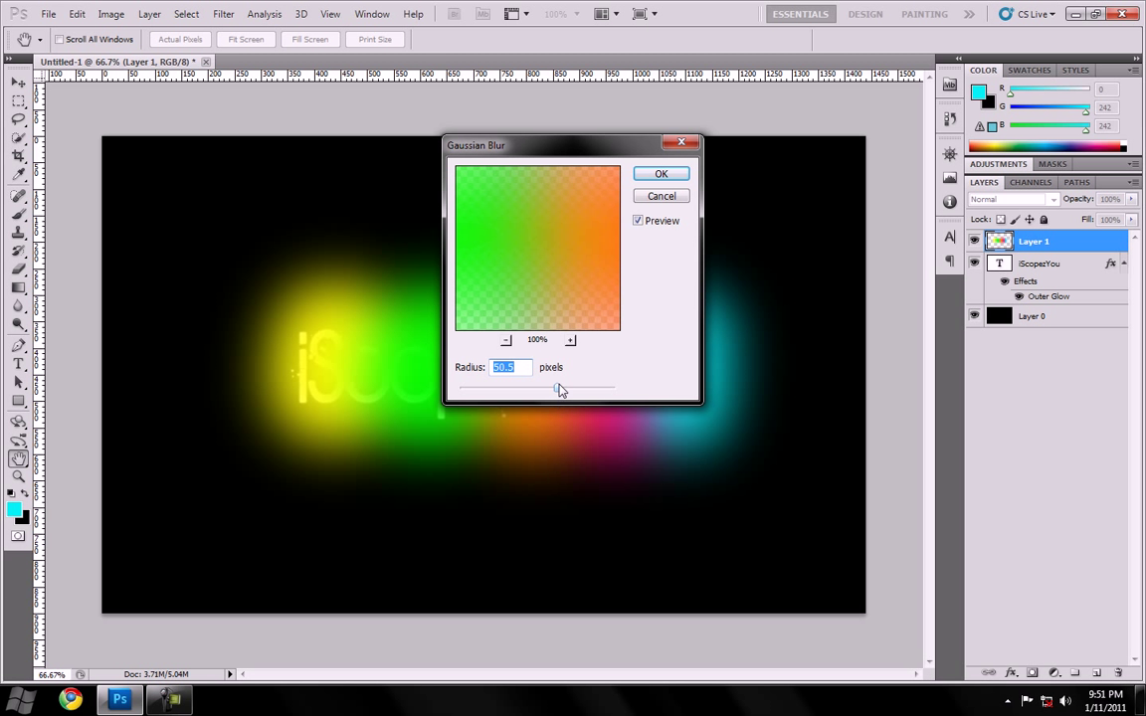
{"action": "left_click_drag", "start_coordinate": [558, 149], "coordinate": [828, 89]}
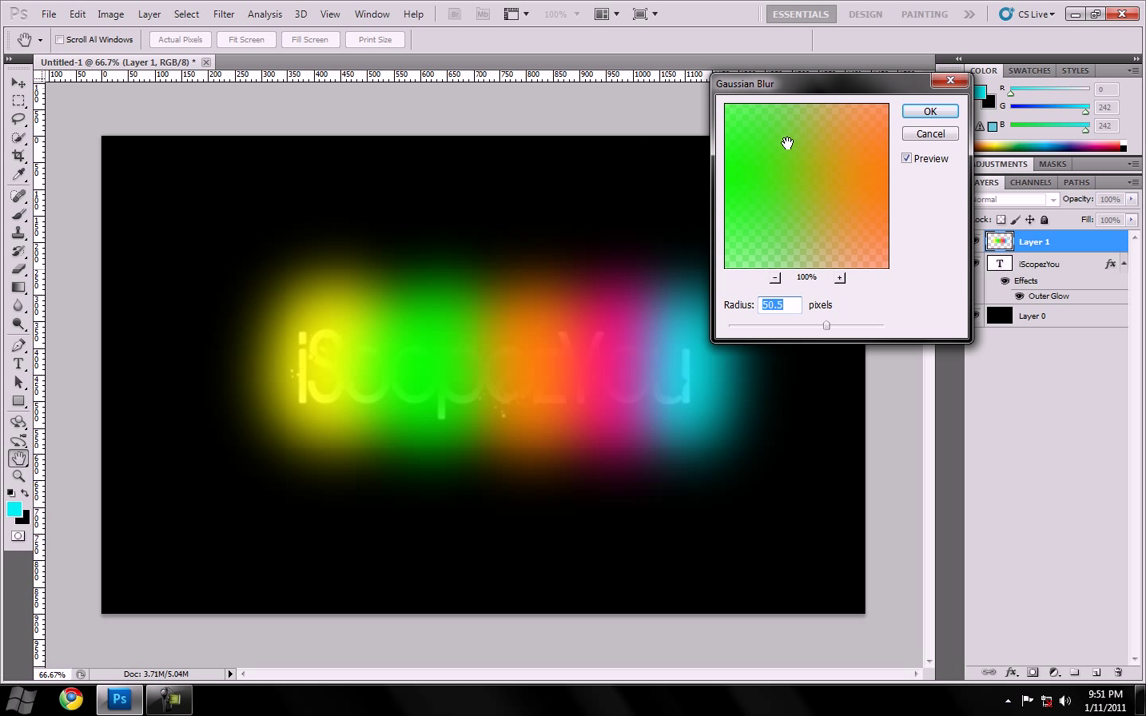
{"action": "mouse_move", "coordinate": [826, 326]}
{"action": "left_mouse_down"}
{"action": "mouse_move", "coordinate": [898, 329]}
{"action": "mouse_move", "coordinate": [822, 329]}
{"action": "left_mouse_up"}
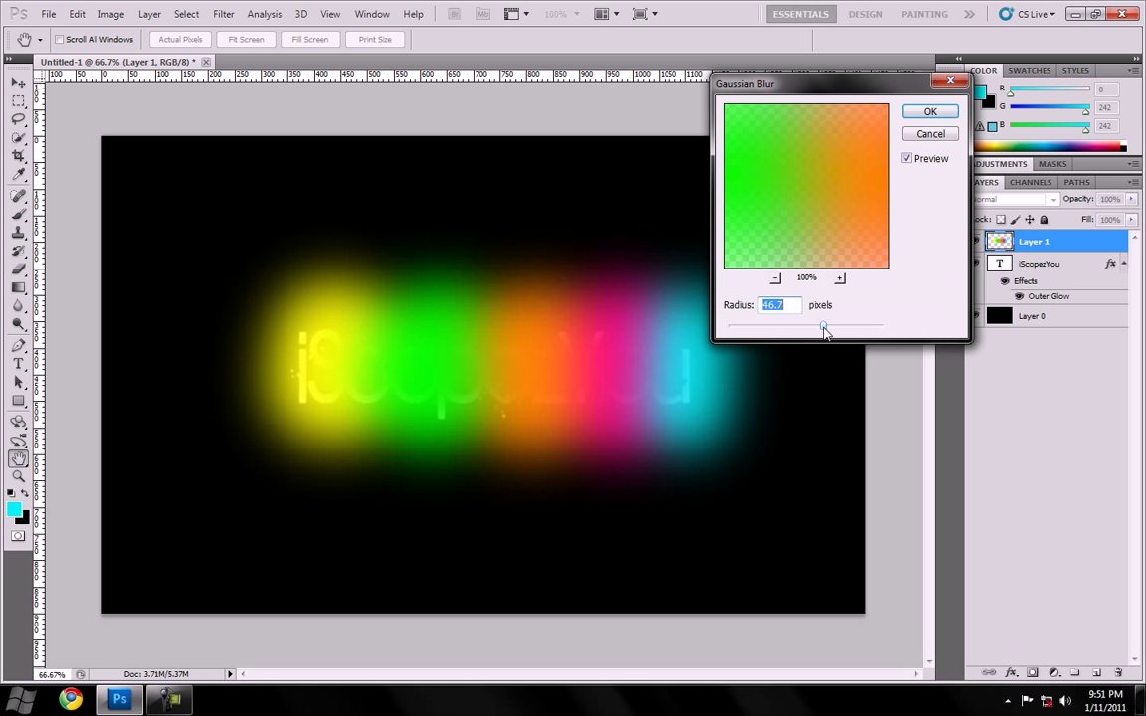
Step: Apply the Gaussian blur to Layer 1 and set its blend mode to Color
{"action": "left_click", "coordinate": [928, 112]}
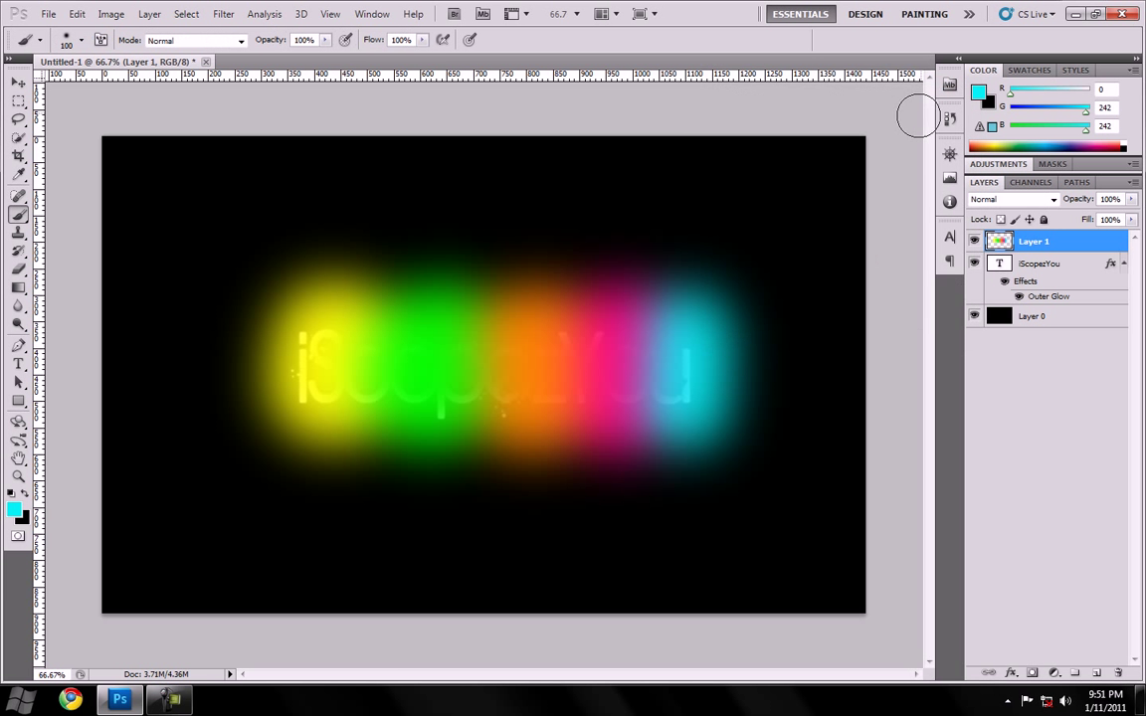
{"action": "left_click", "coordinate": [1015, 199]}
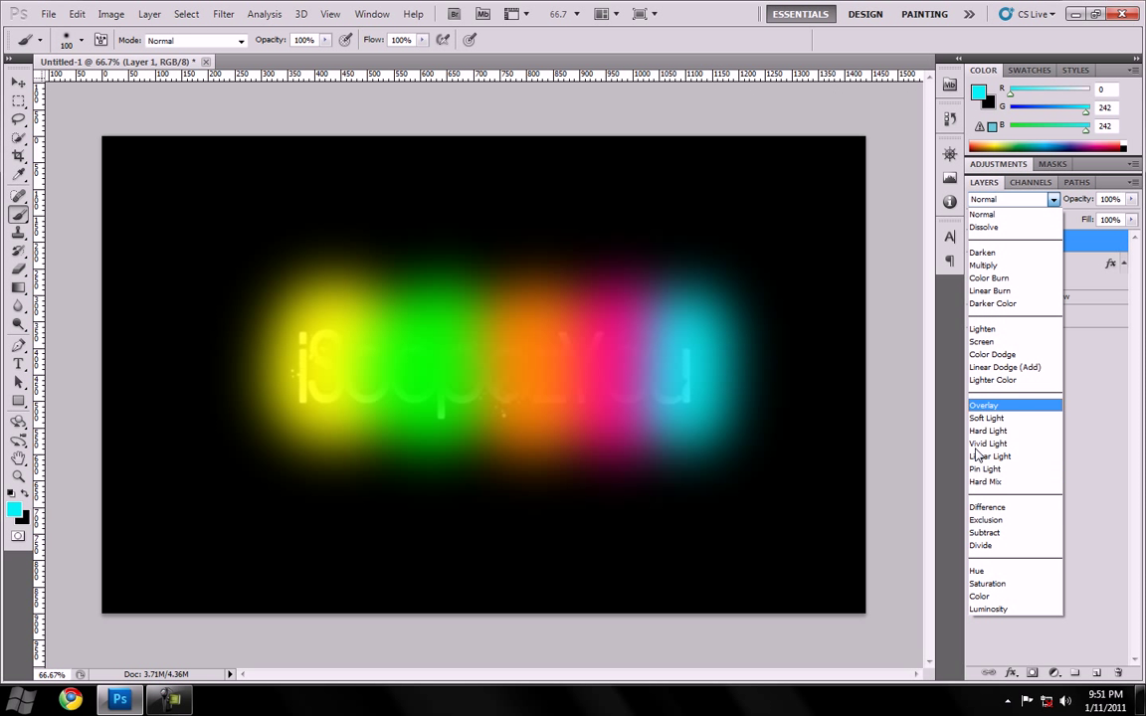
{"action": "left_click", "coordinate": [980, 596]}
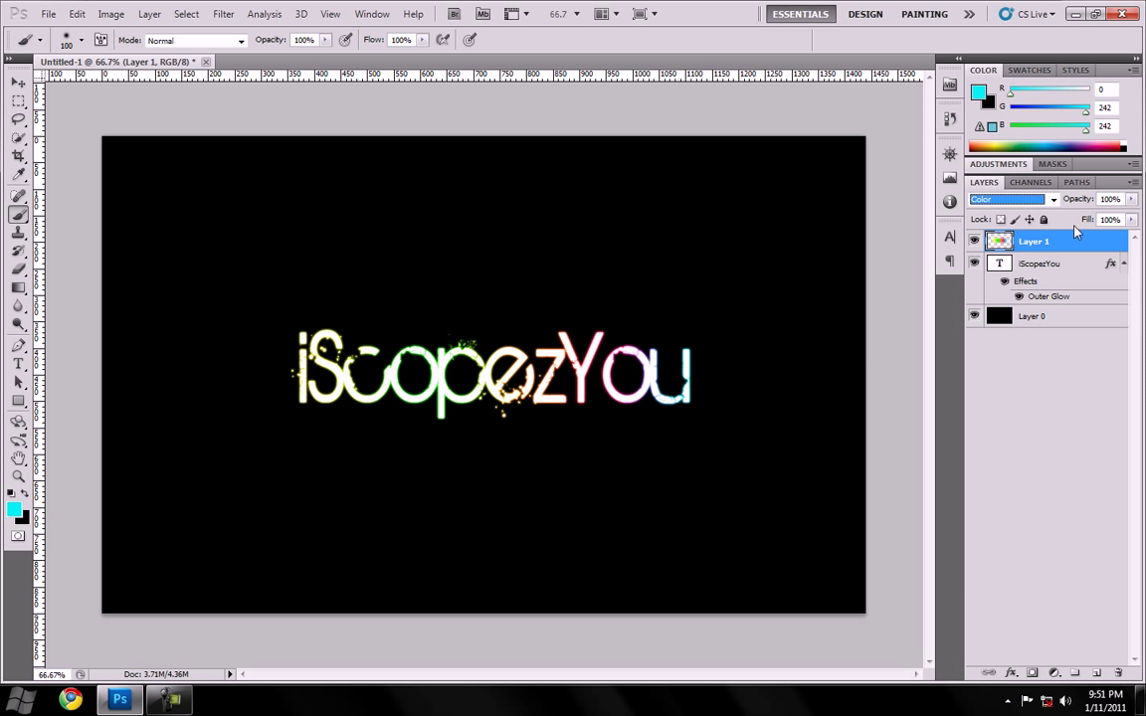
Step: Enlarge the iScopezYou text's Outer Glow to 10 px size with 0% spread
{"action": "double_click", "coordinate": [1082, 267]}
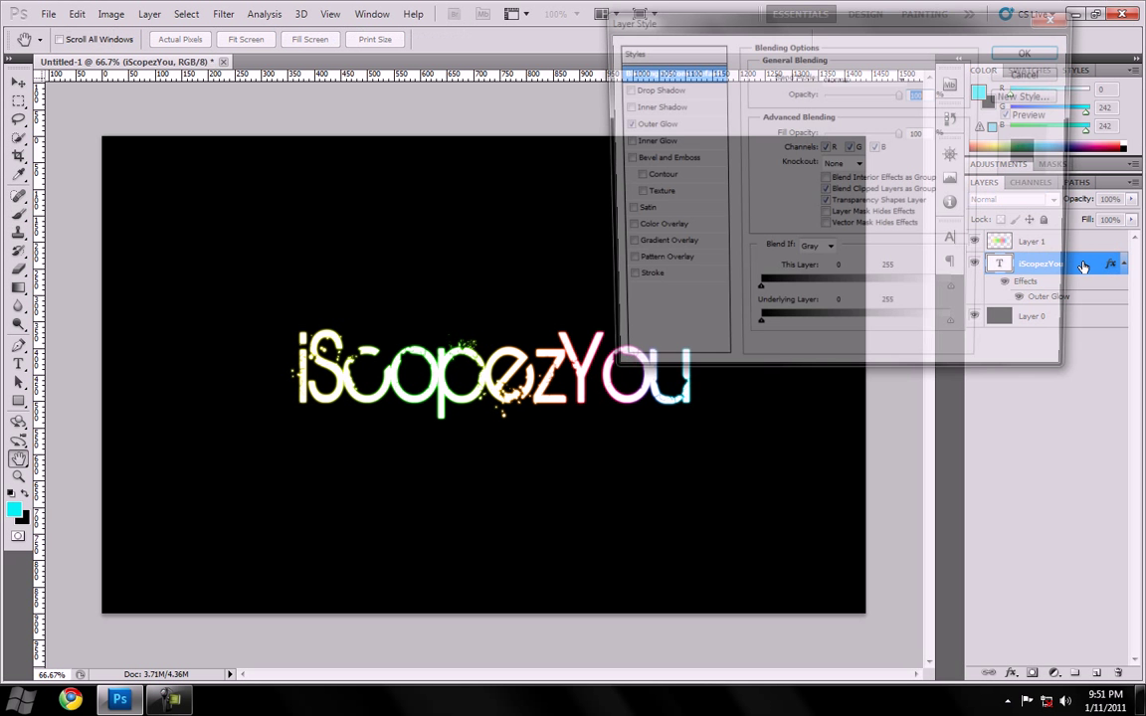
{"action": "left_click", "coordinate": [650, 123]}
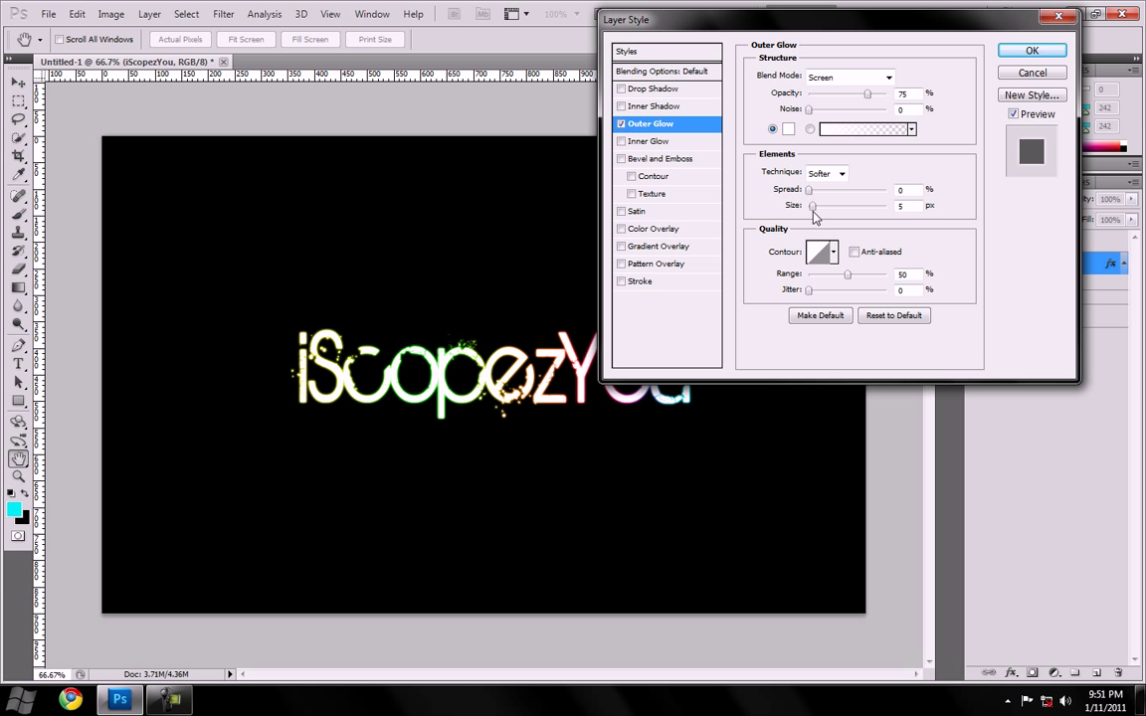
{"action": "left_click_drag", "start_coordinate": [812, 206], "coordinate": [816, 208]}
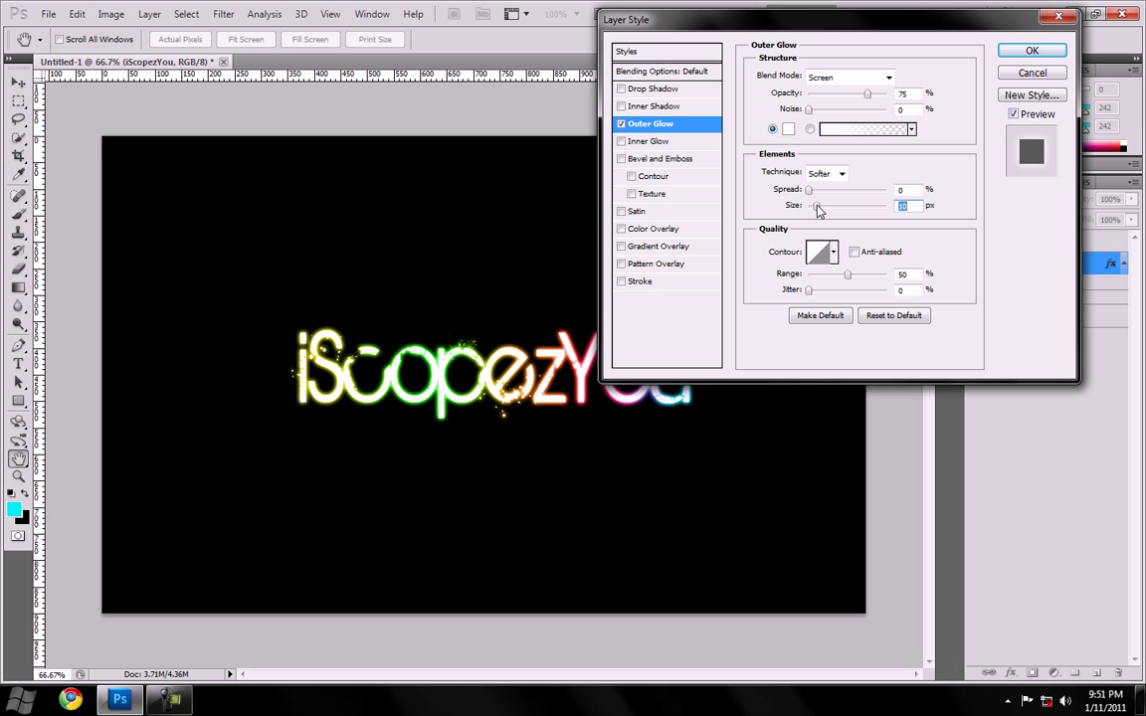
{"action": "left_click", "coordinate": [1032, 50]}
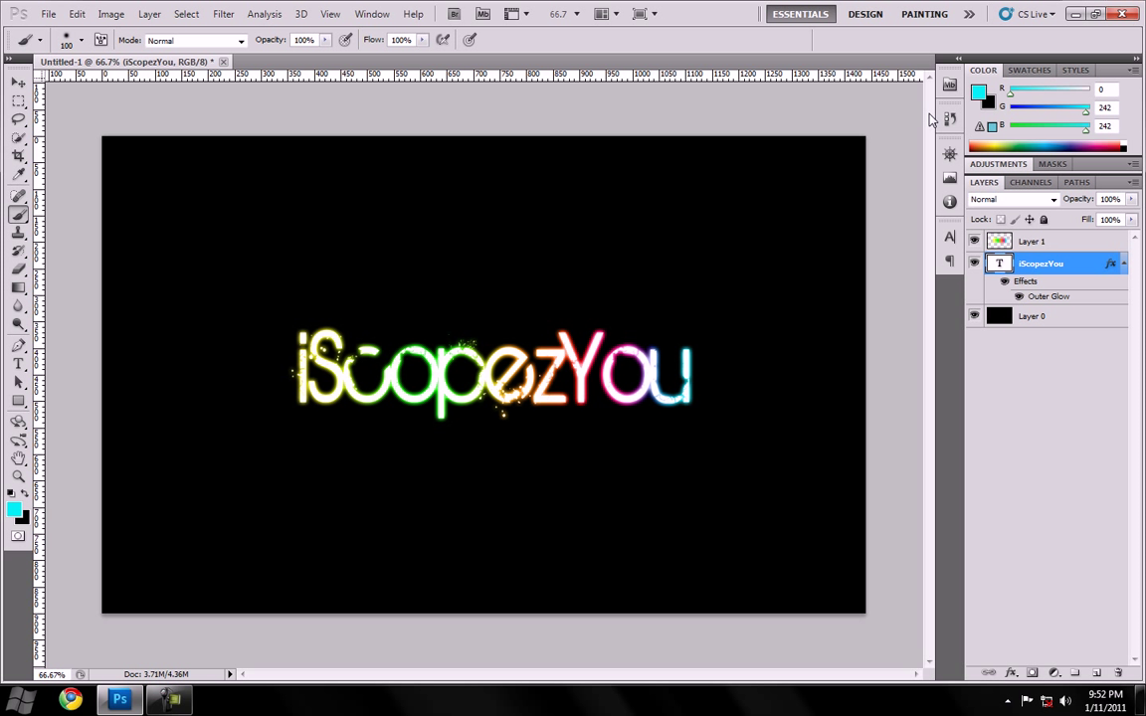
Step: Save As a JPEG named 'Neon Text Effect' on the Desktop
{"action": "left_click", "coordinate": [48, 14]}
{"action": "left_click", "coordinate": [94, 257]}
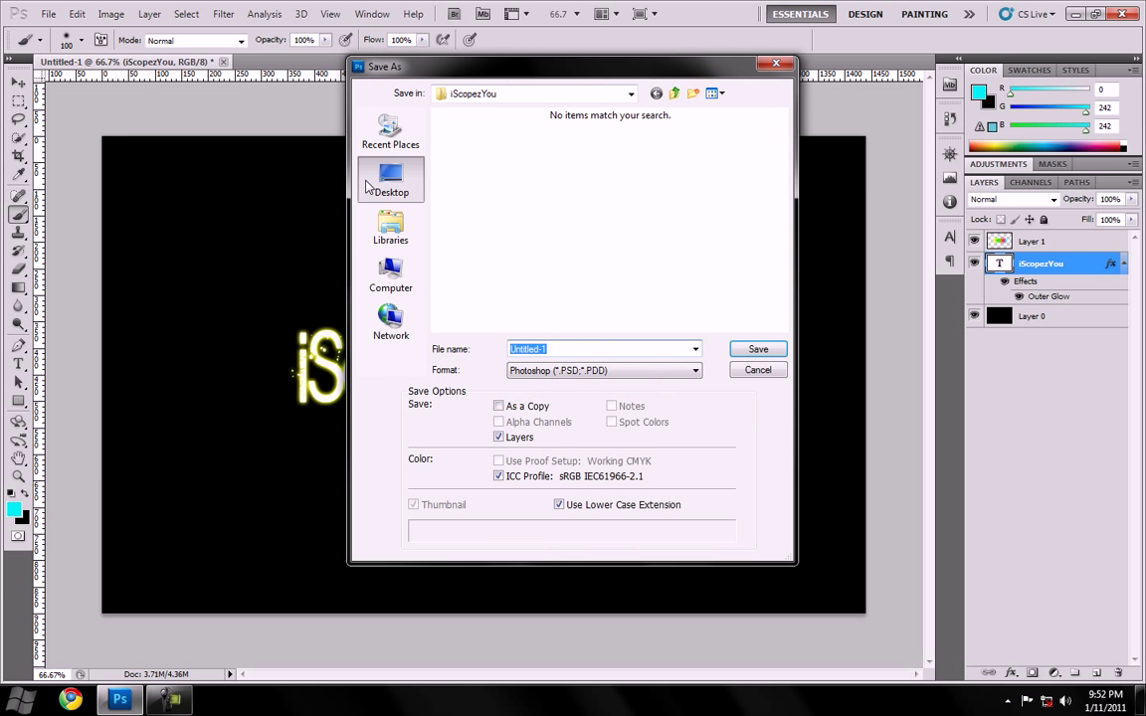
{"action": "left_click", "coordinate": [391, 181]}
{"action": "left_click", "coordinate": [645, 373]}
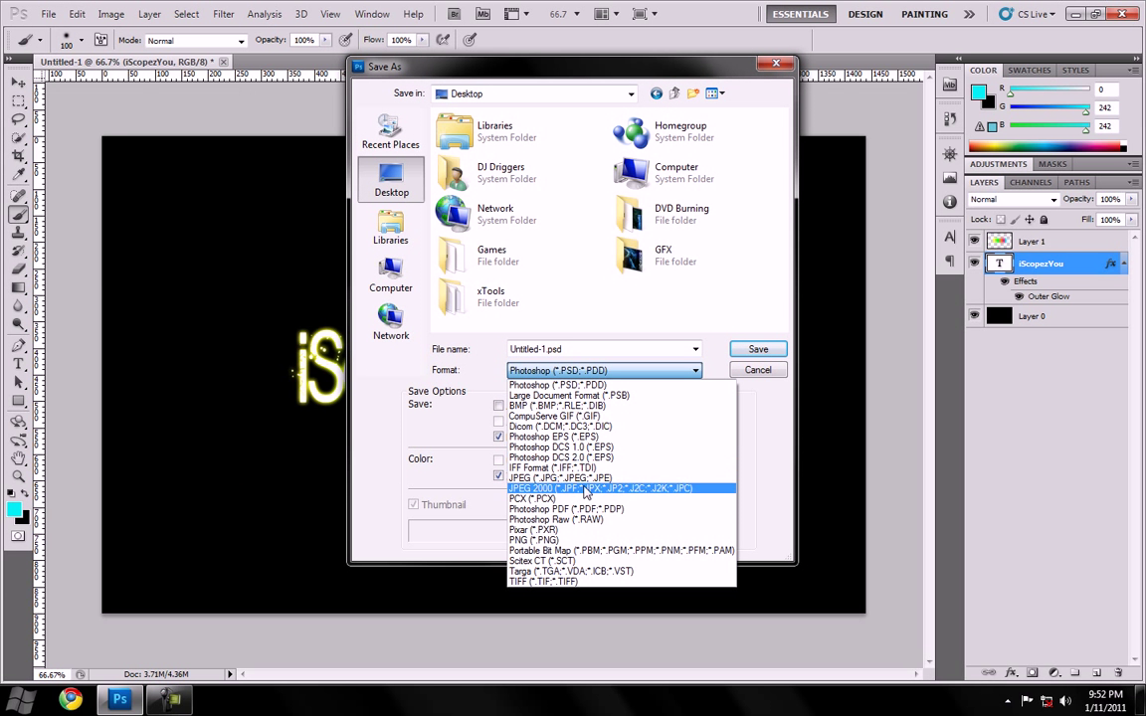
{"action": "left_click", "coordinate": [587, 486]}
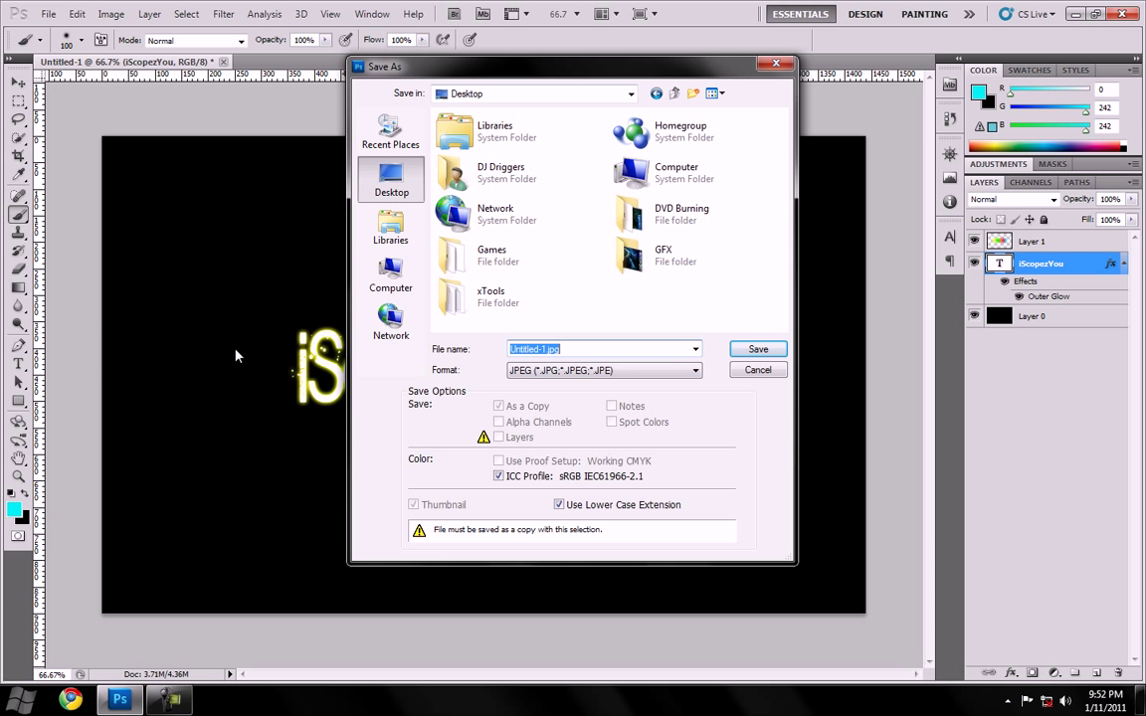
{"action": "type", "text": "Neon Text Effect"}
{"action": "key", "text": "Return"}
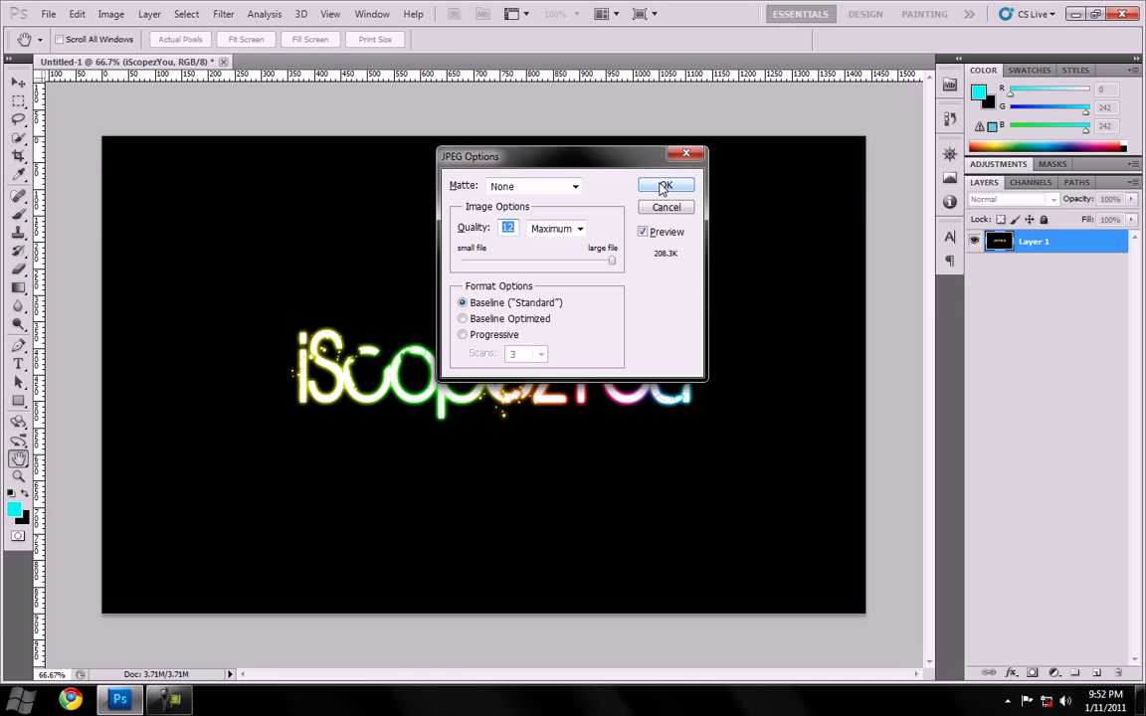
Step: Accept maximum JPEG quality, then quit Photoshop without saving the document
{"action": "left_click", "coordinate": [664, 189]}
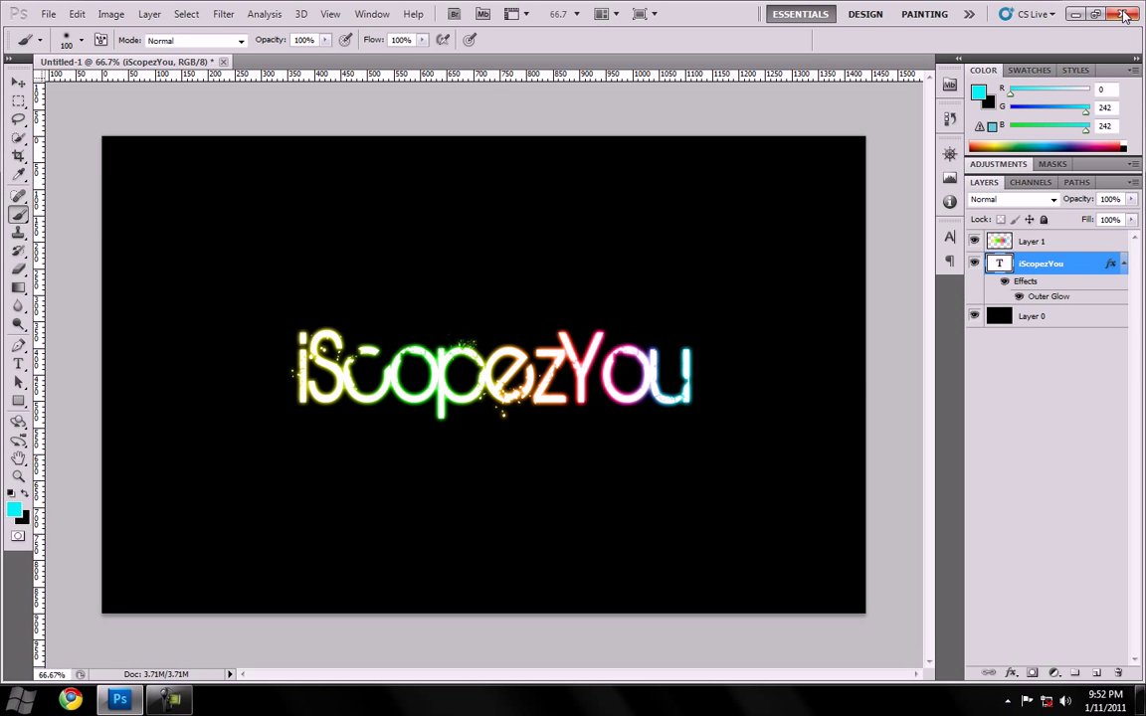
{"action": "left_click", "coordinate": [1125, 14]}
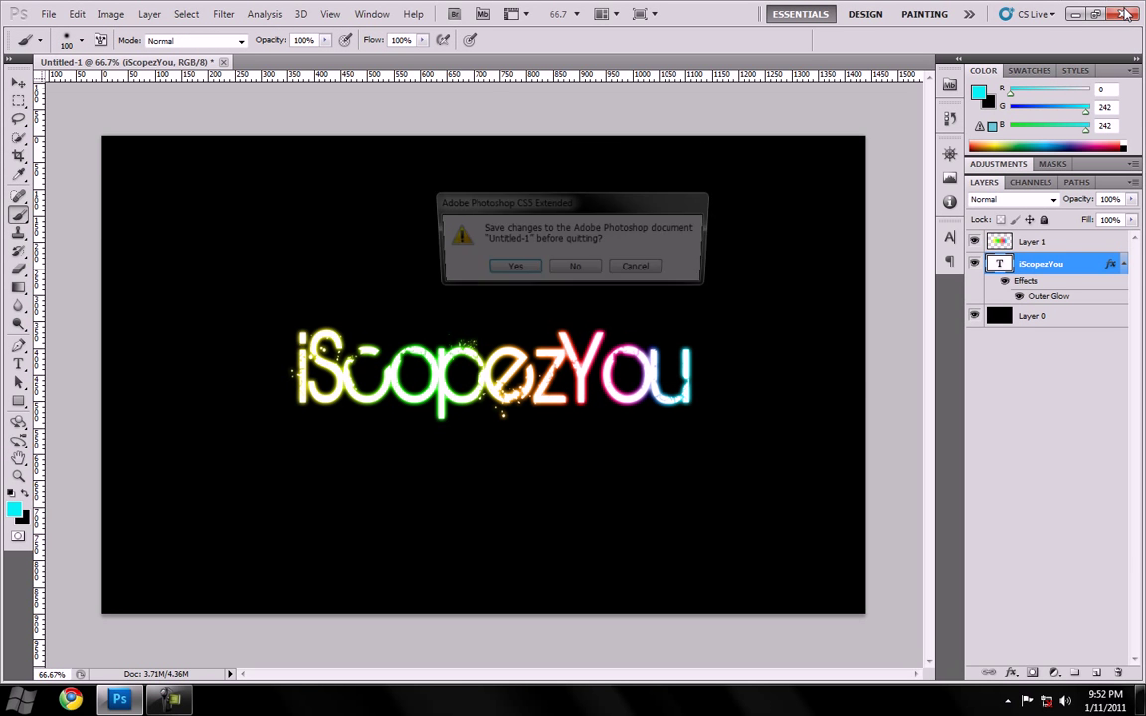
{"action": "left_click", "coordinate": [577, 265]}
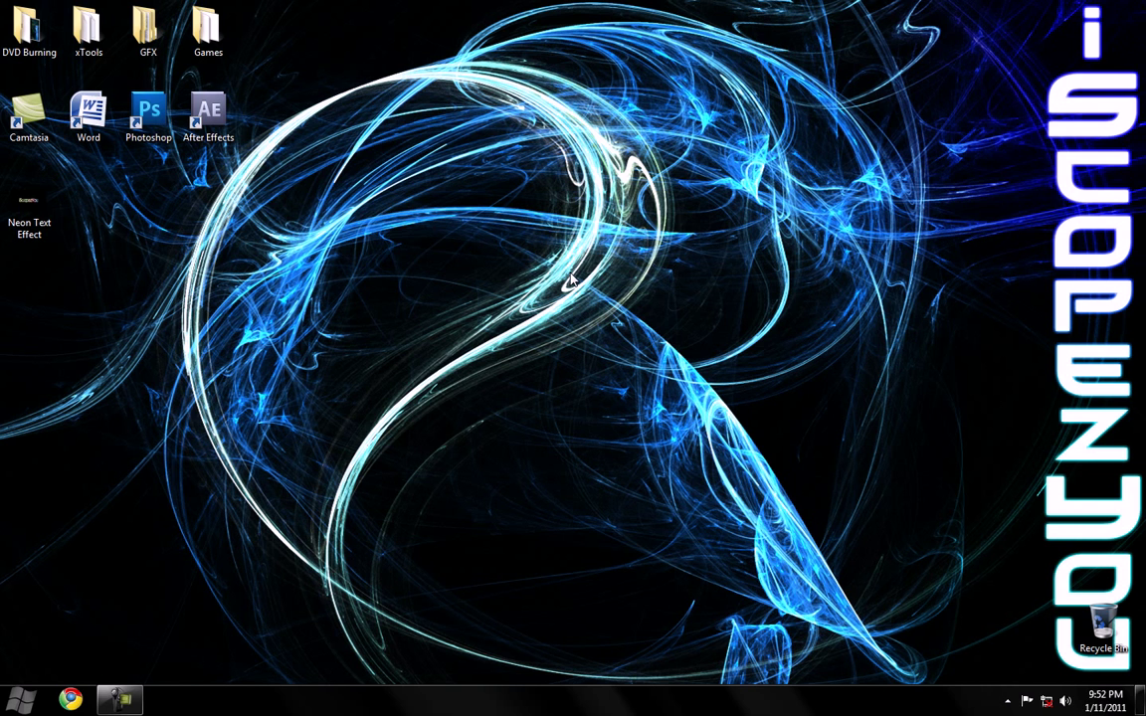
{"action": "double_click", "coordinate": [42, 216]}
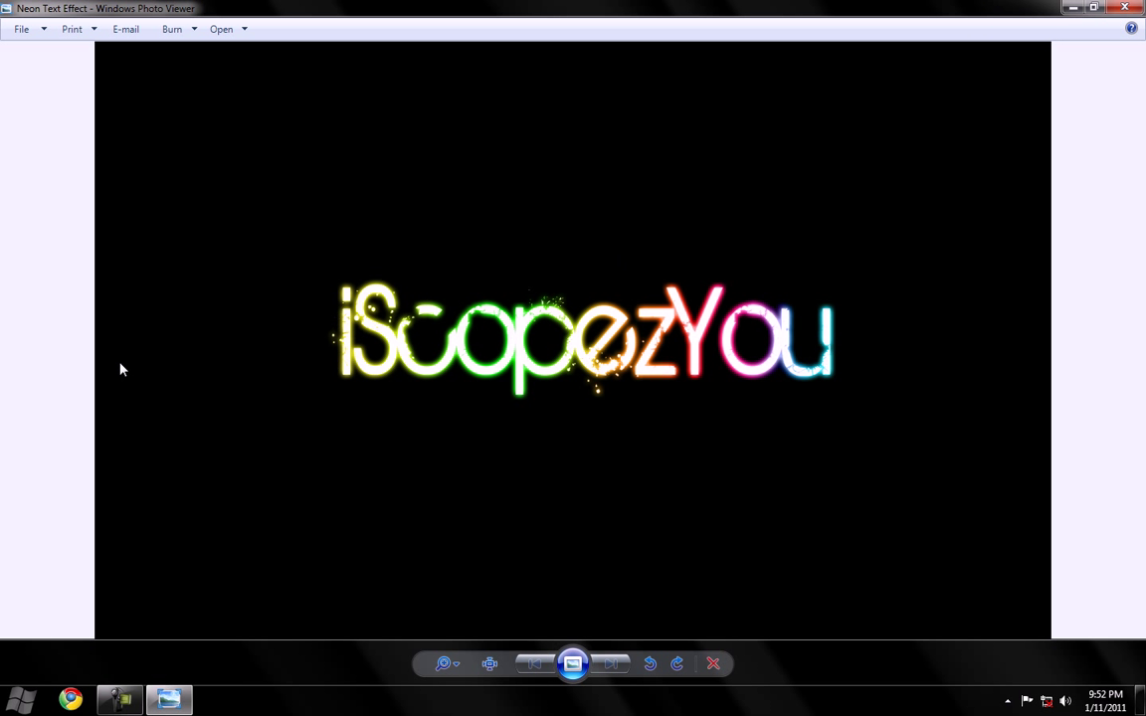
{"action": "key", "text": "alt+F4"}
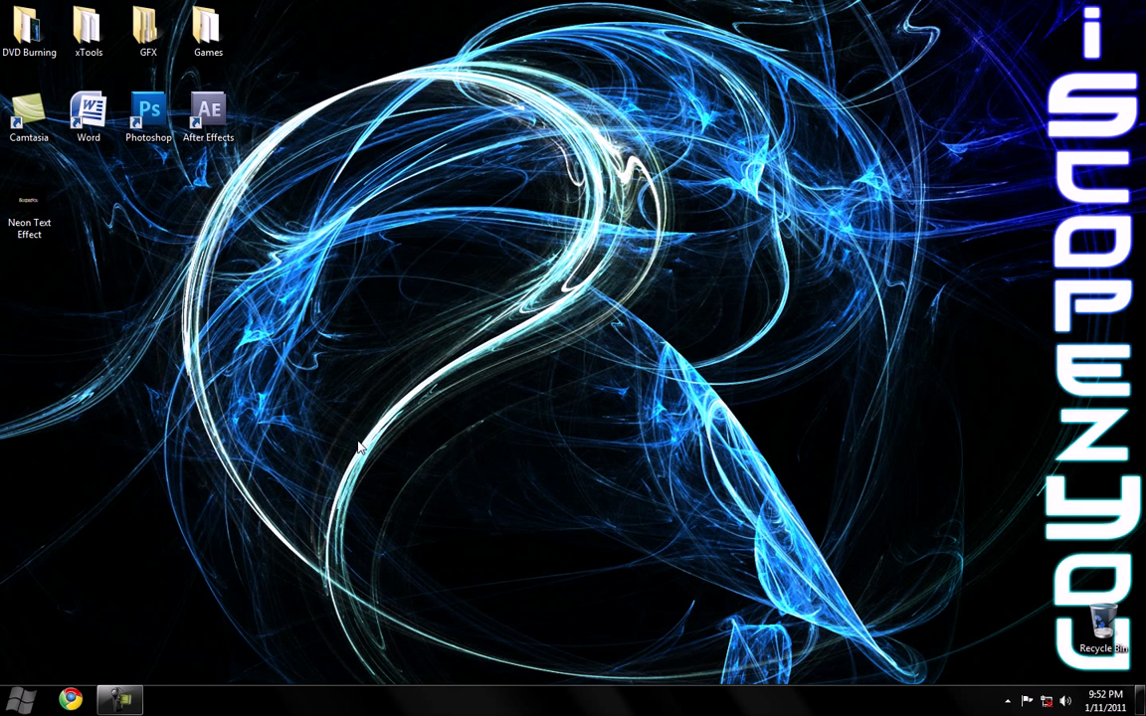